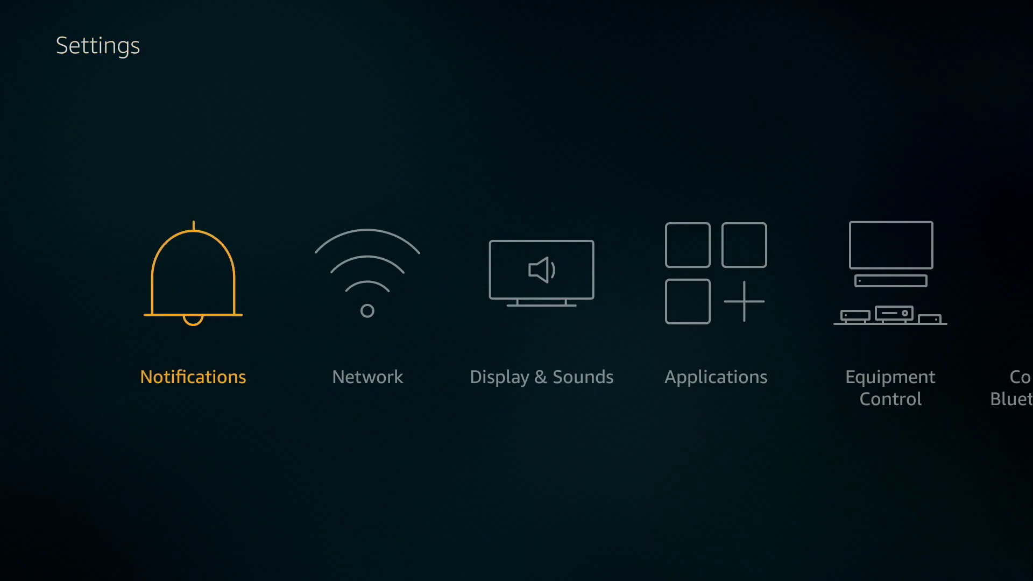
Step: Open the My Fire TV settings and browse its options, from About down to Reset to Factory Defaults
key("Right")
key("Right")
key("Right")
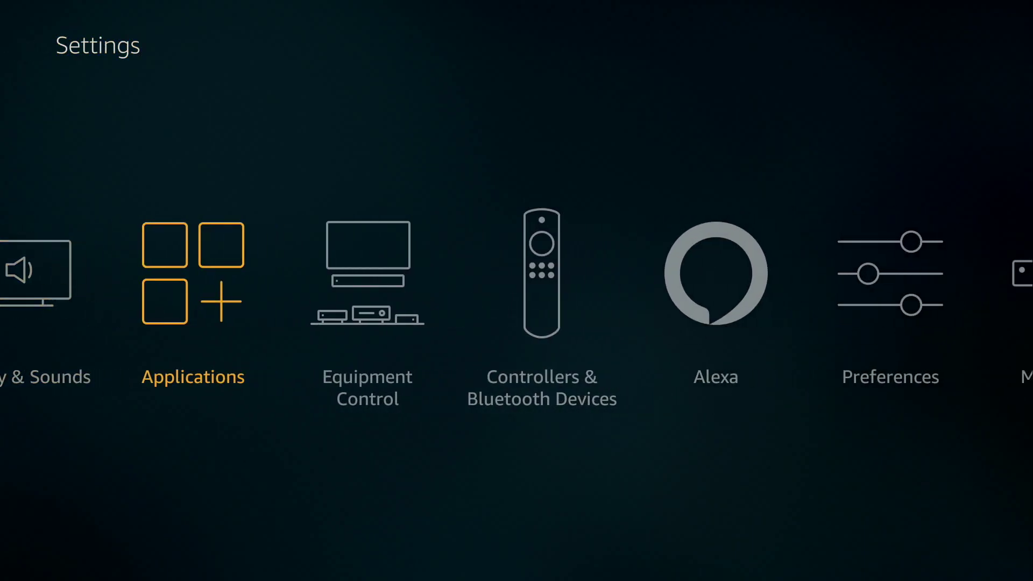
key("Right")
key("Right")
key("Right")
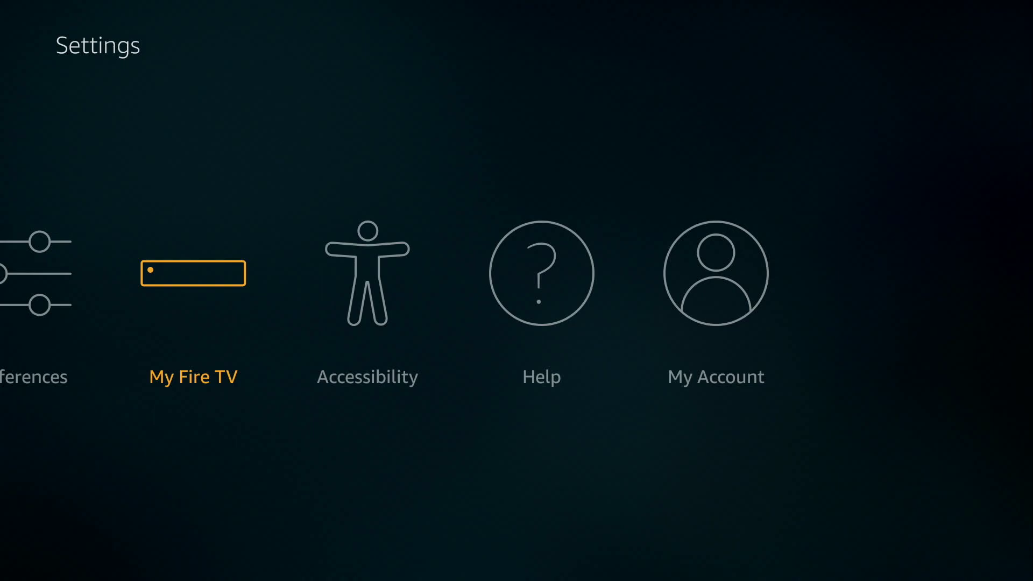
key("Return")
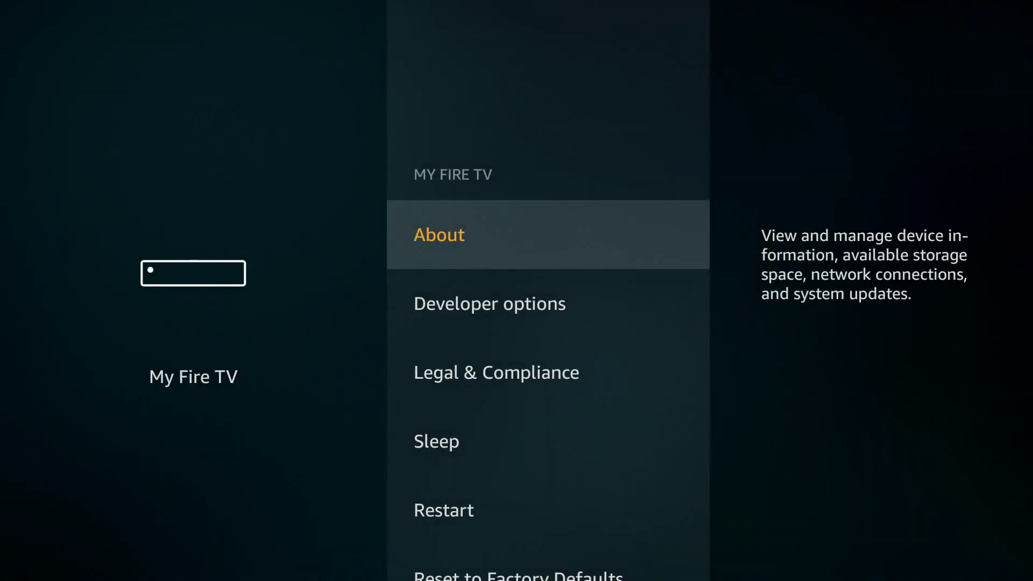
key("Down")
key("Down")
key("Down")
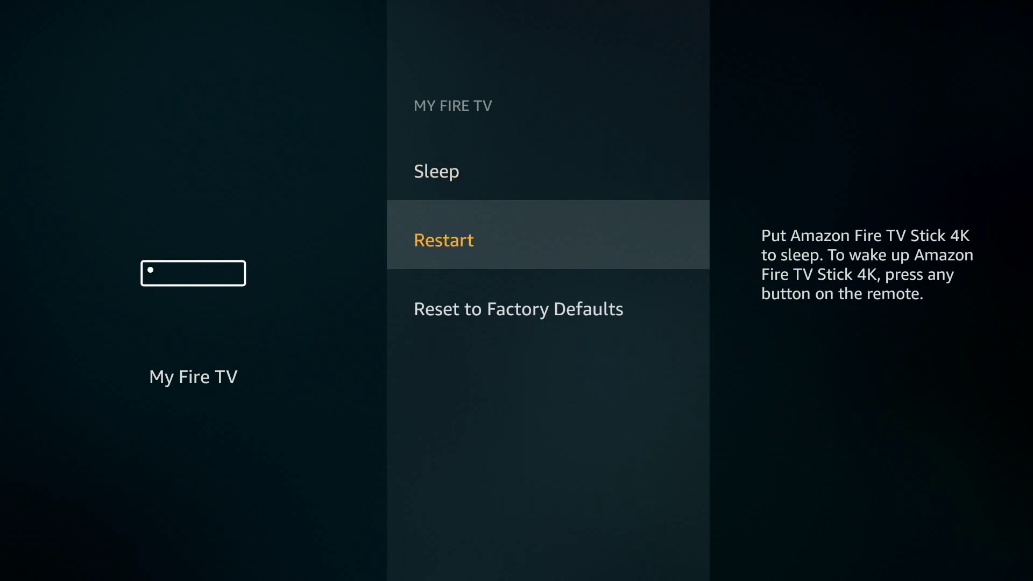
key("Down")
key("Up")
key("Up")
key("Up")
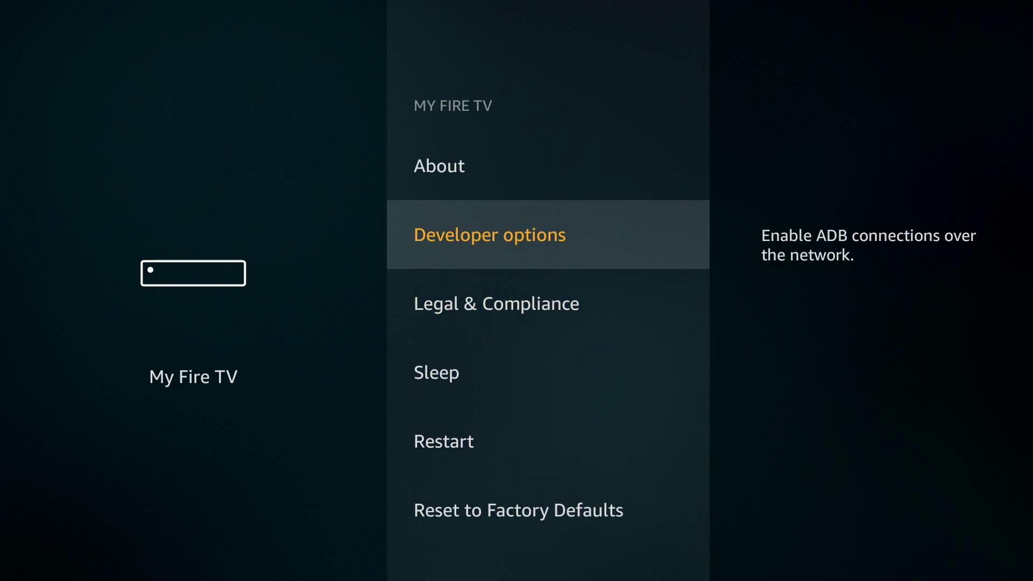
key("Up")
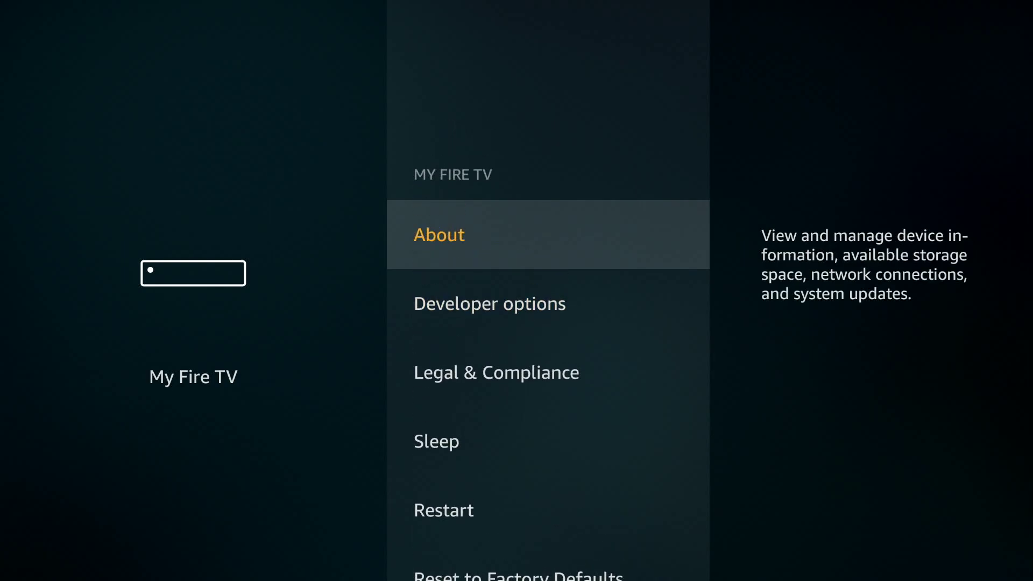
Step: Check the system update status under About (Fire OS 6.2.5.8), then move to Developer options
key("Return")
key("Down")
key("Down")
key("Down")
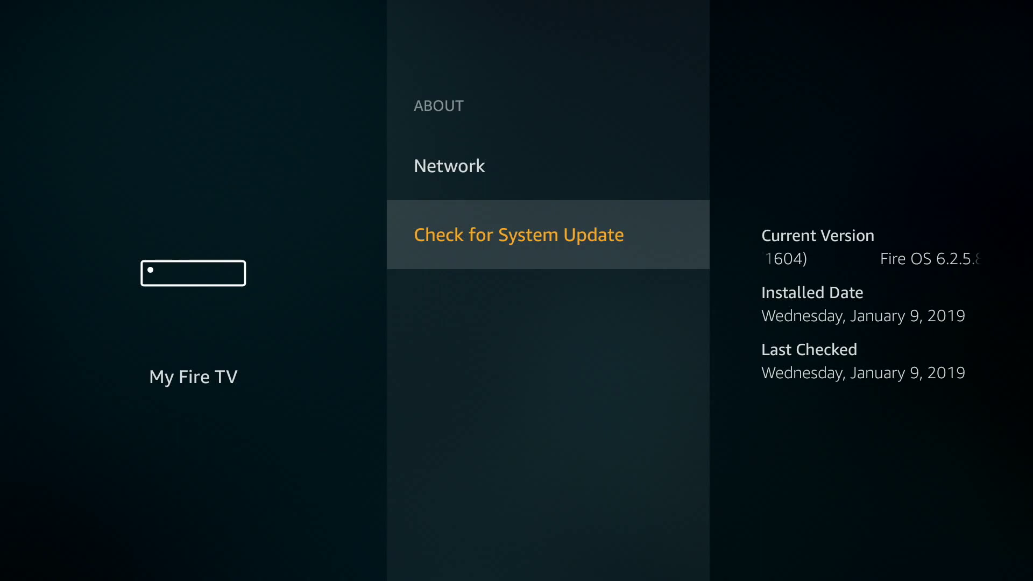
key("Escape")
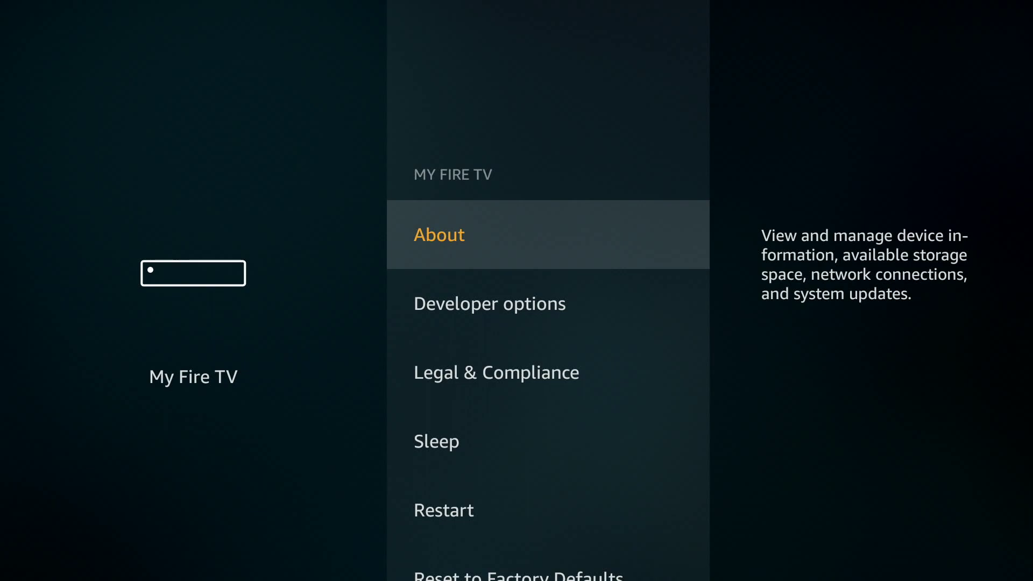
key("Down")
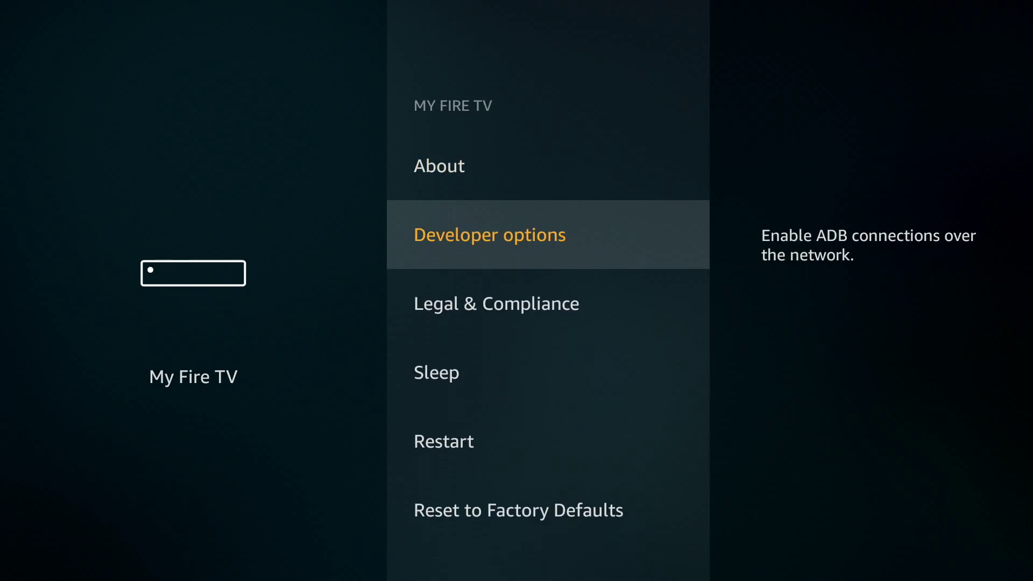
Step: Turn on ADB debugging and Apps from Unknown Sources in Developer options
key("Return")
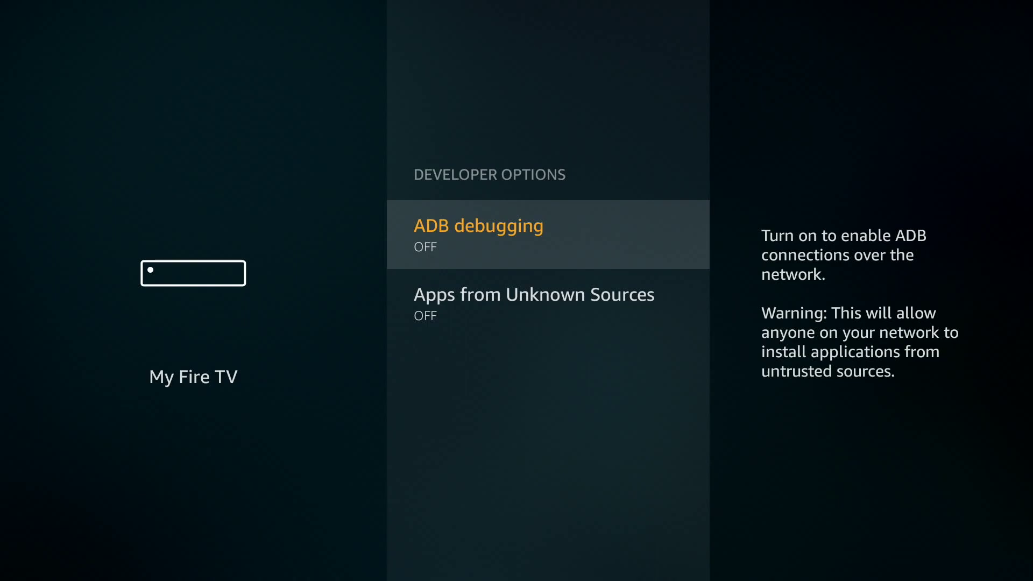
key("Return")
key("Down")
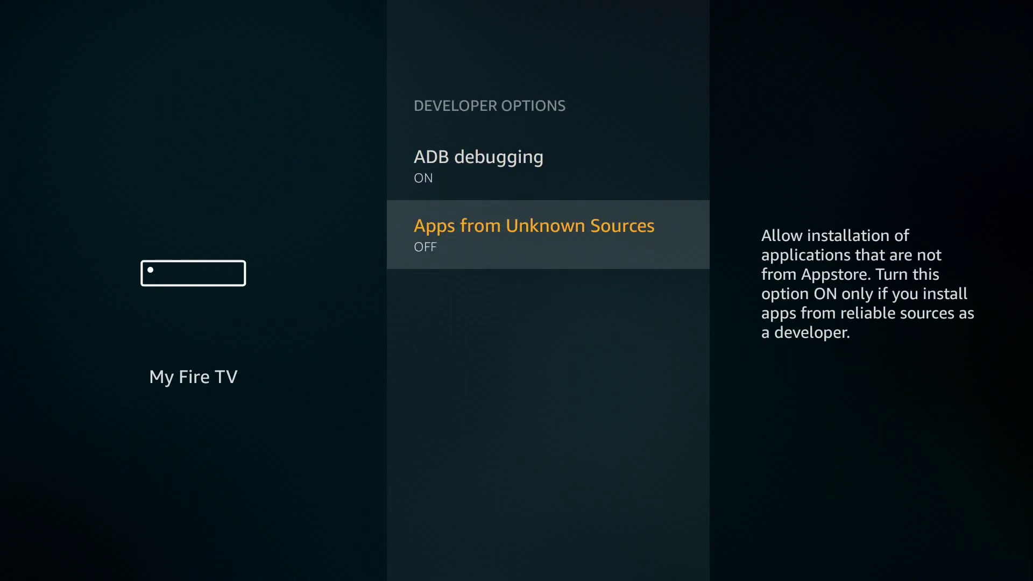
key("Return")
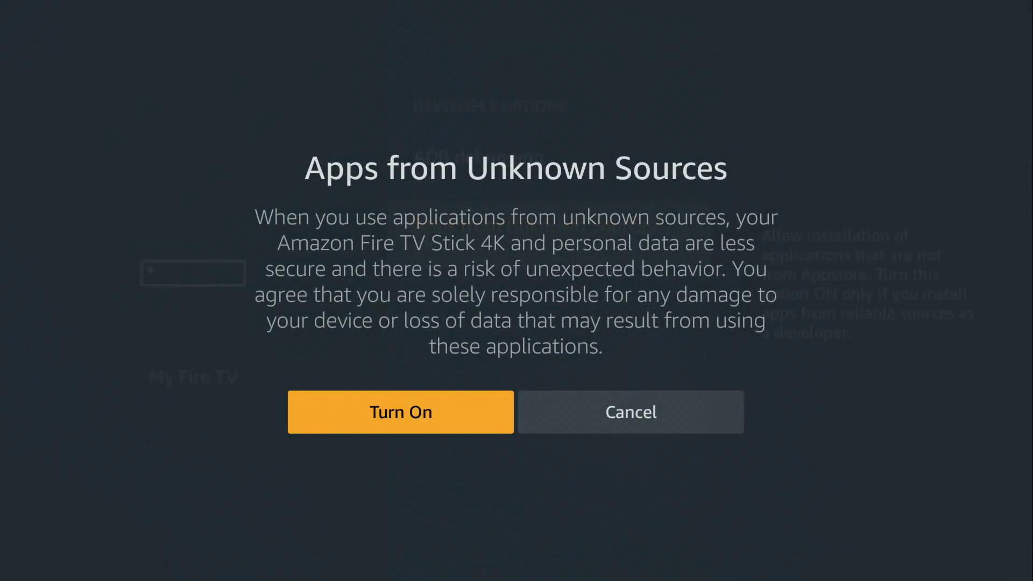
key("Return")
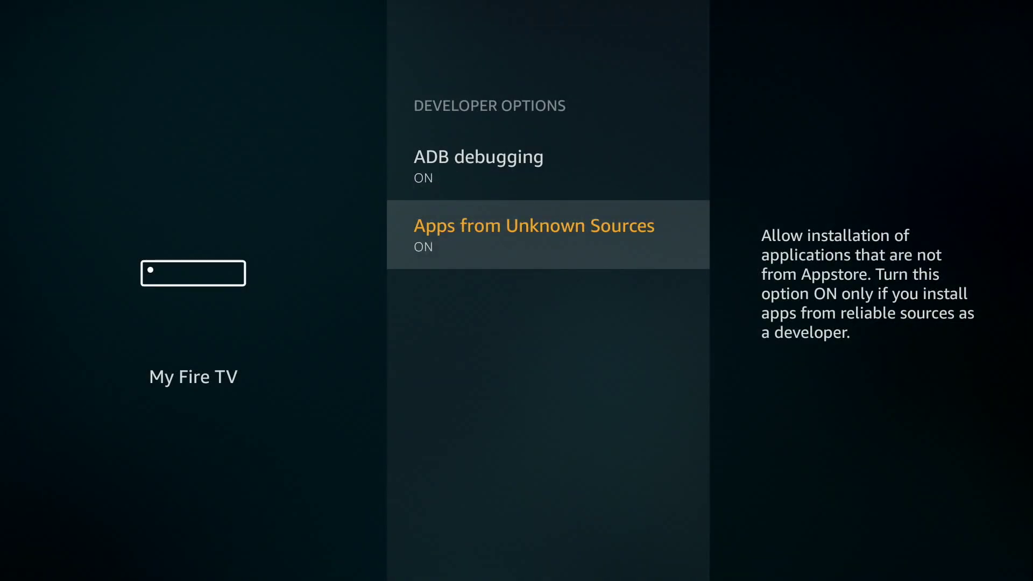
key("Escape")
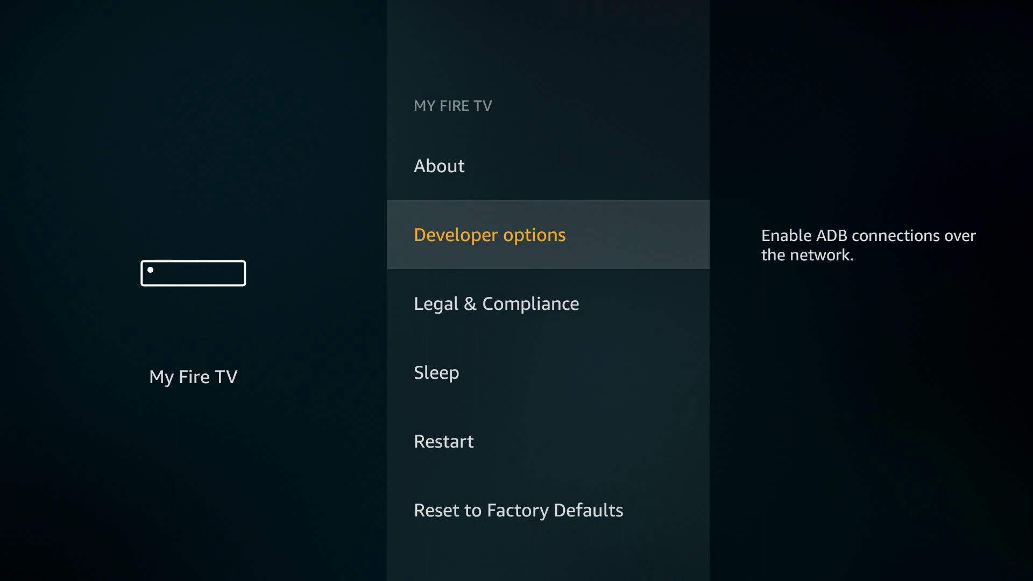
Step: Leave Settings for the top menu and search for 'downloader'
key("Escape")
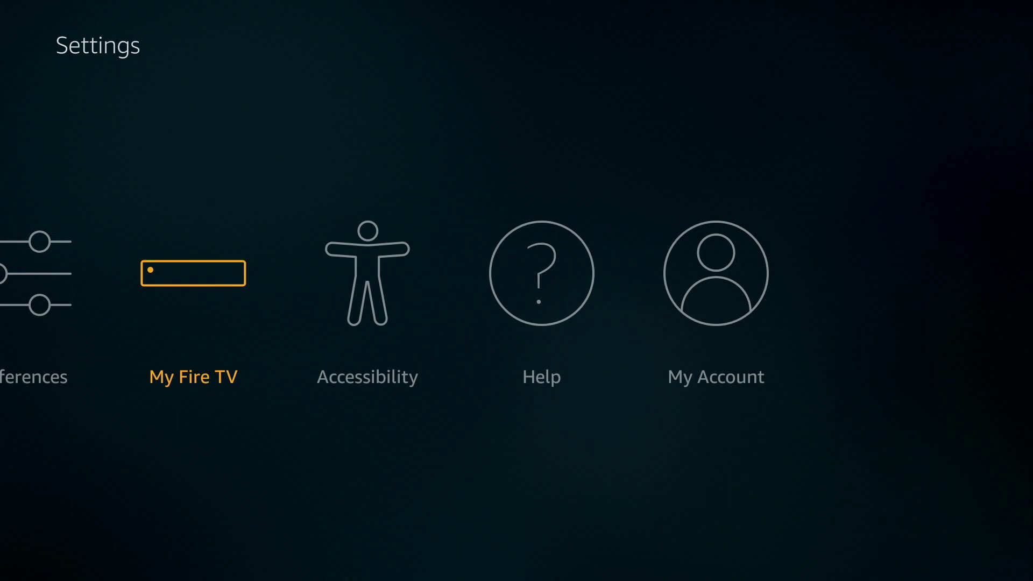
key("Left")
key("Left")
key("Left")
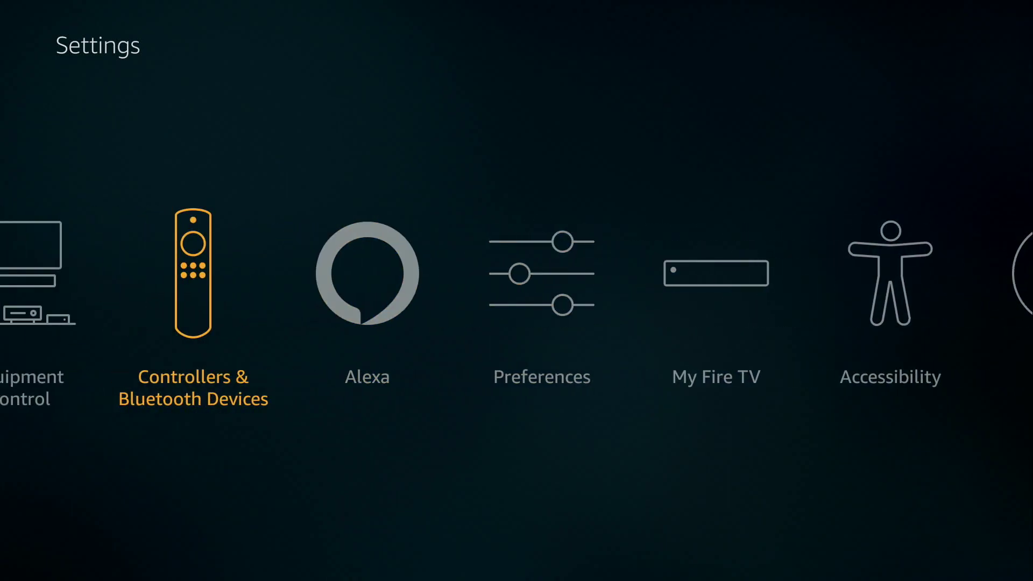
key("Up")
key("Left")
key("Left")
key("Left")
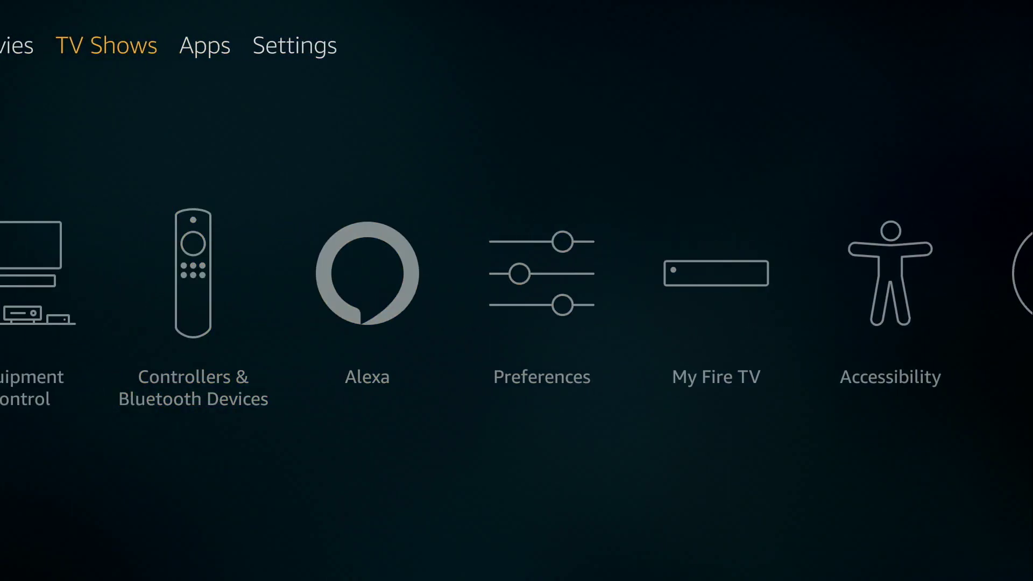
key("Left")
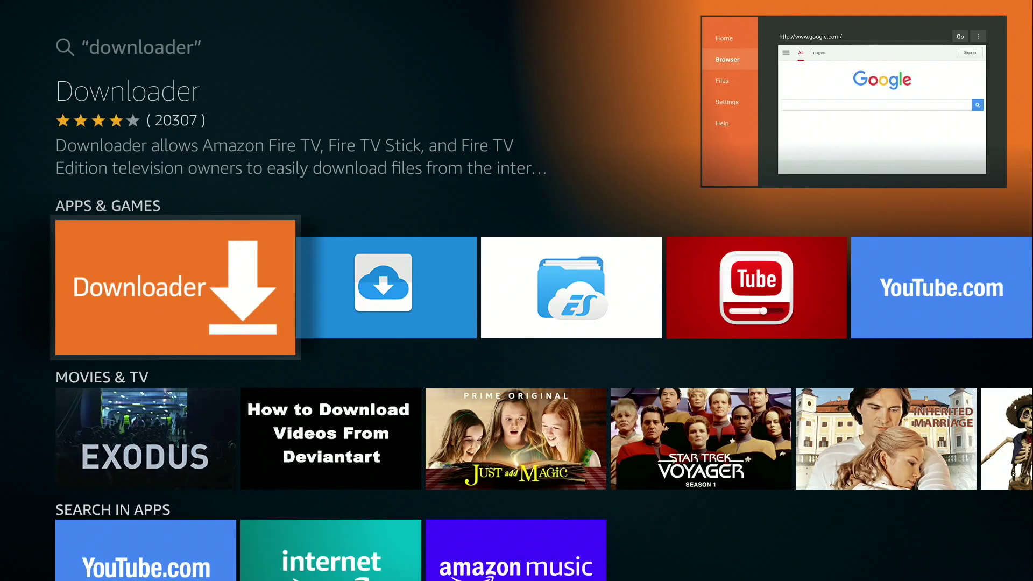
Step: Get the Downloader app from its Appstore page and dismiss the installed notice
key("Return")
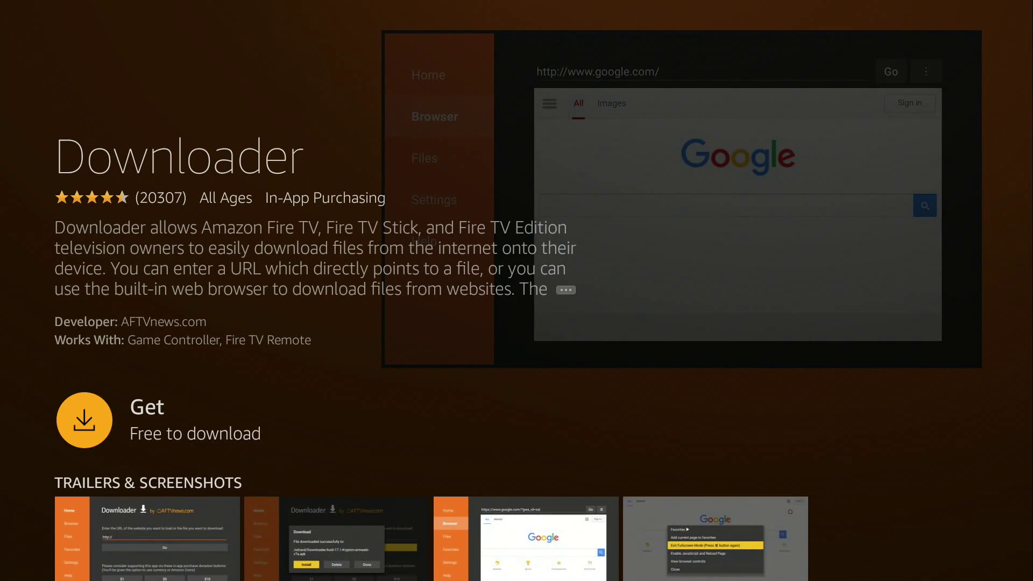
key("Return")
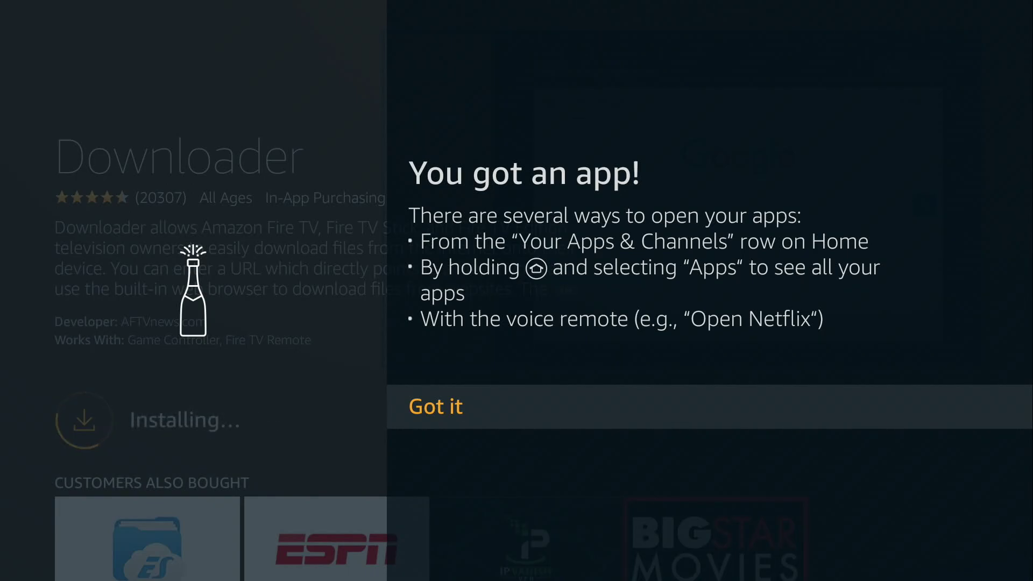
key("Return")
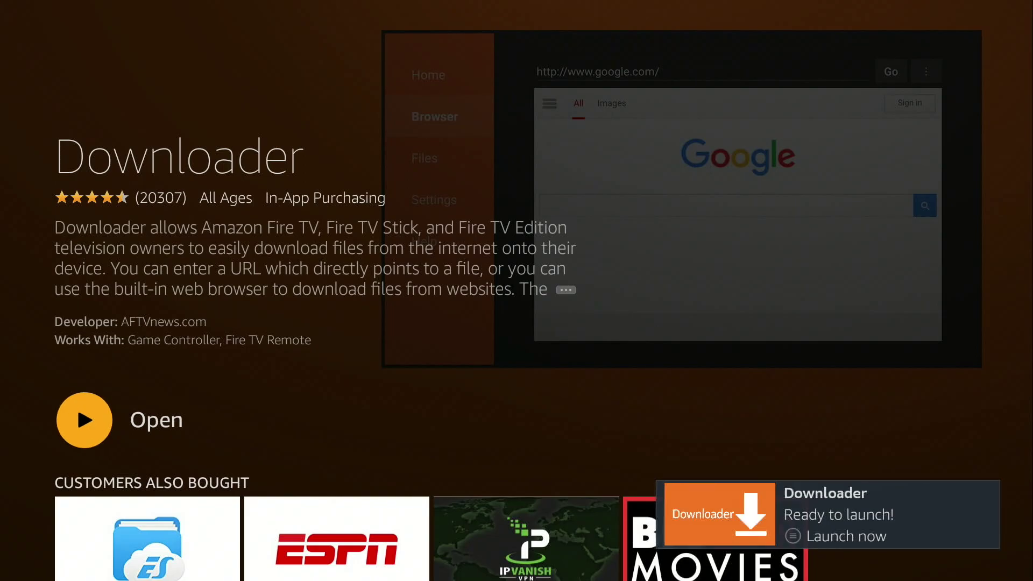
Step: Launch Downloader, allow it file access, and dismiss its update notes
key("Return")
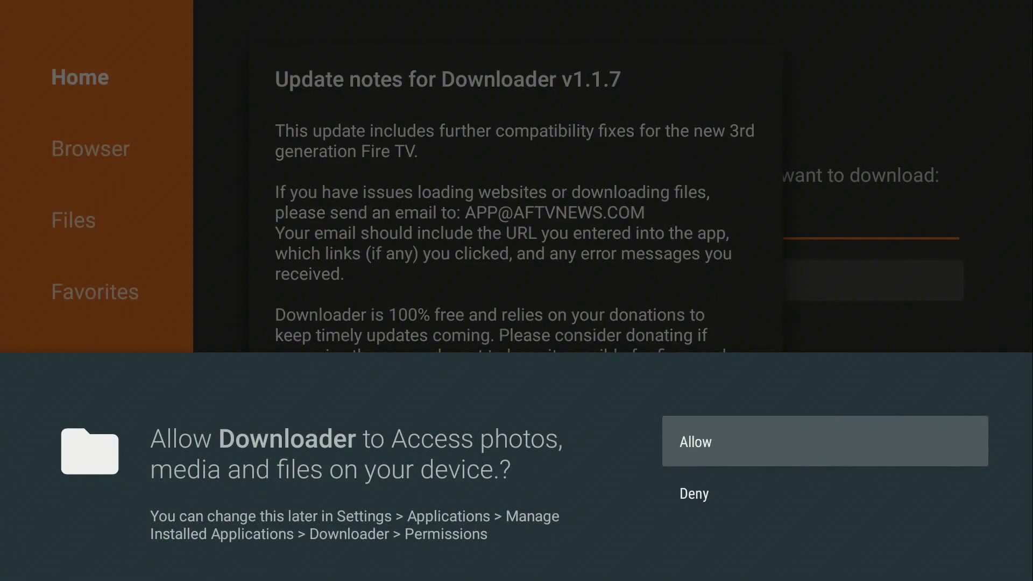
key("Return")
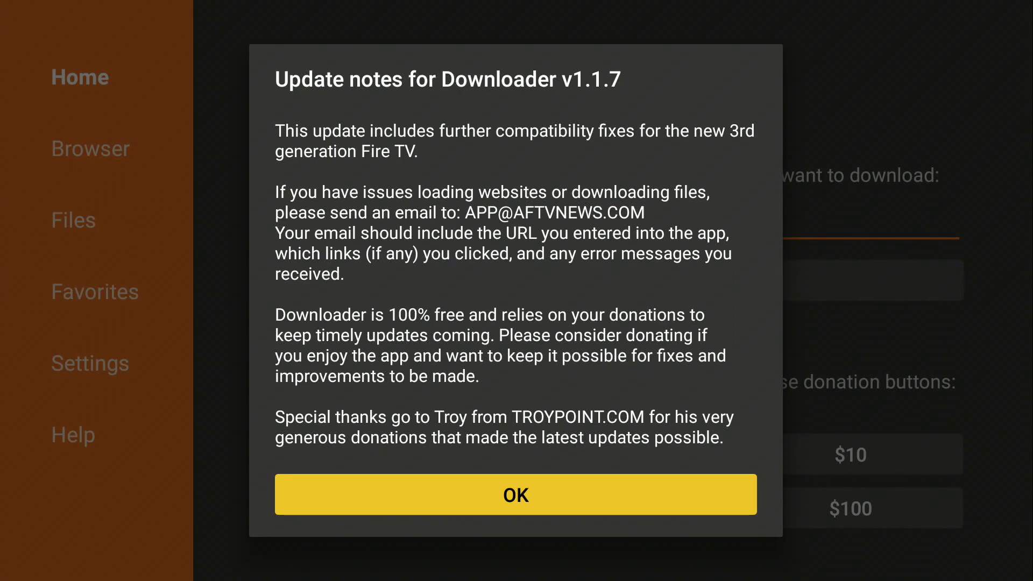
key("Return")
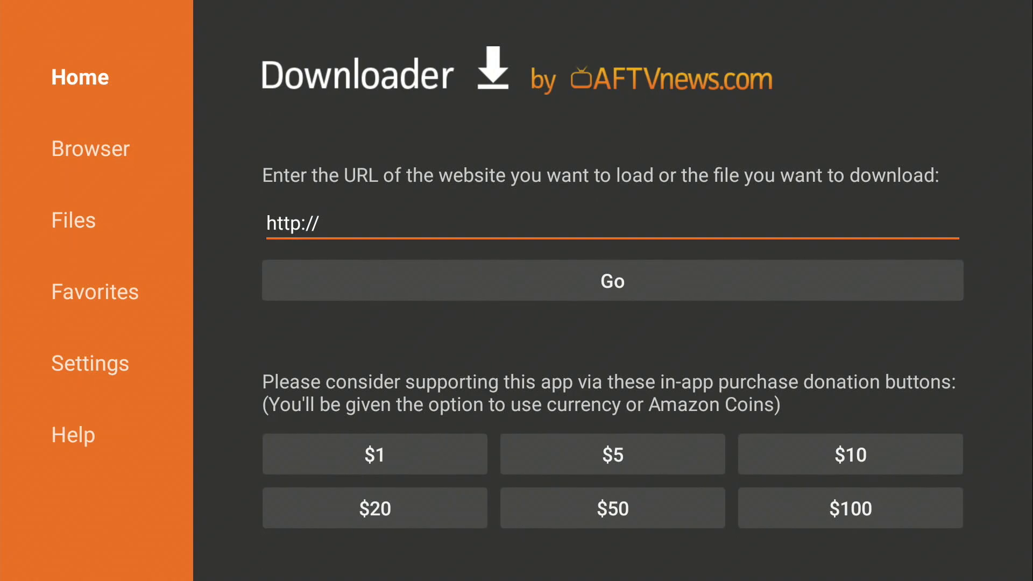
Step: Turn on Enable JavaScript in Downloader's Settings, accepting the JavaScript warning
key("Left")
key("Left")
key("Left")
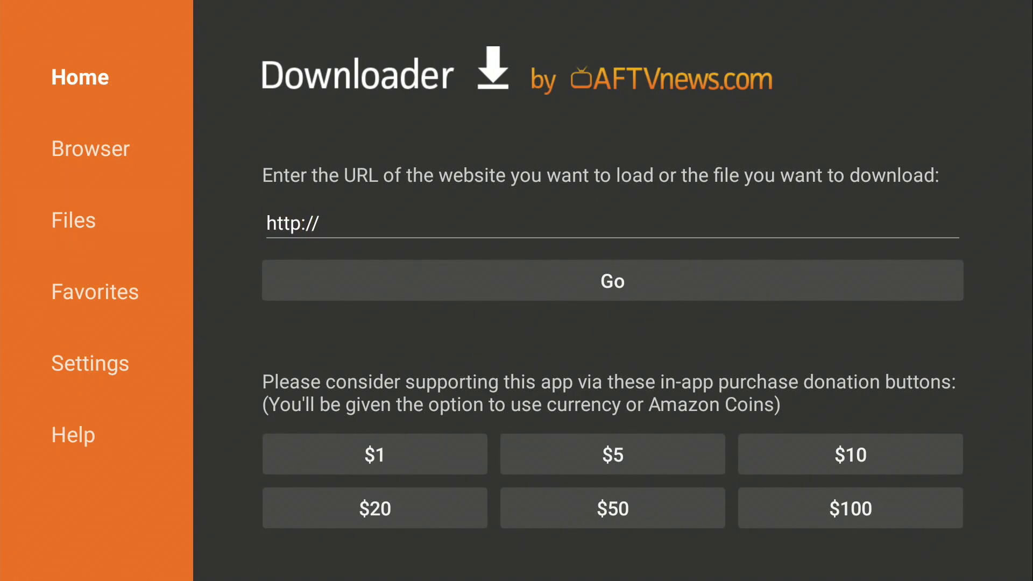
key("Left")
key("Down")
key("Down")
key("Return")
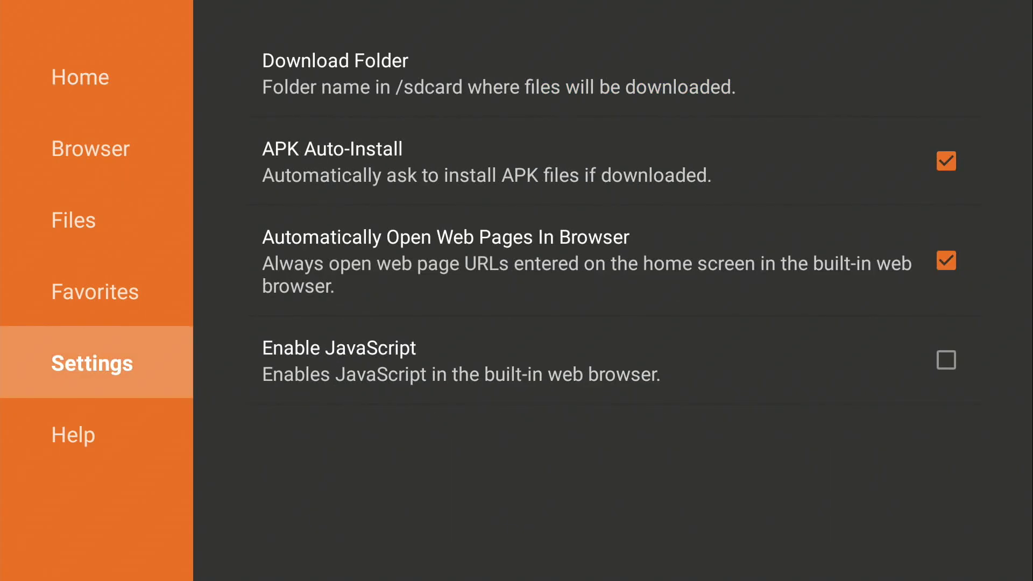
key("Right")
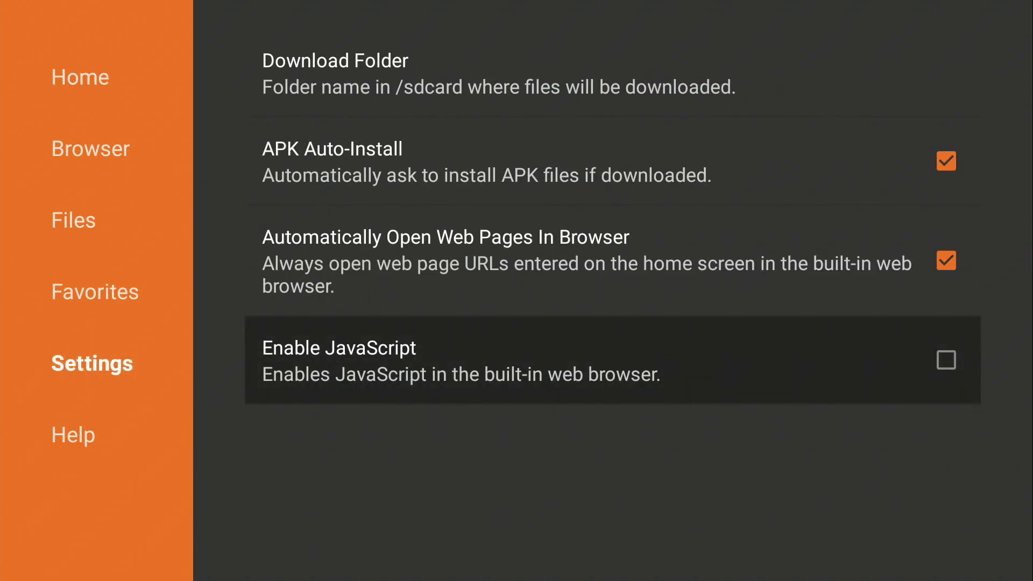
key("Return")
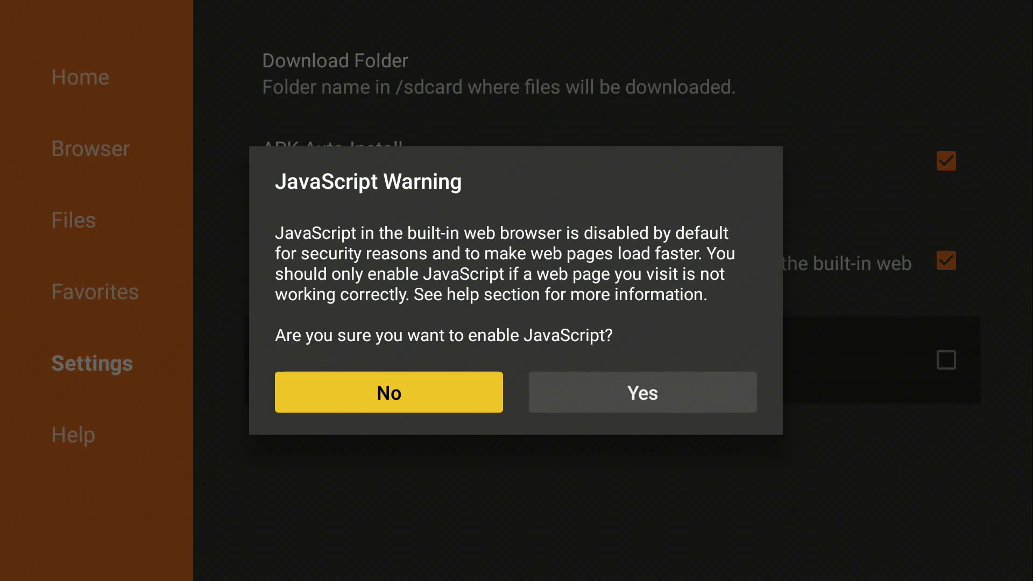
key("Right")
key("Return")
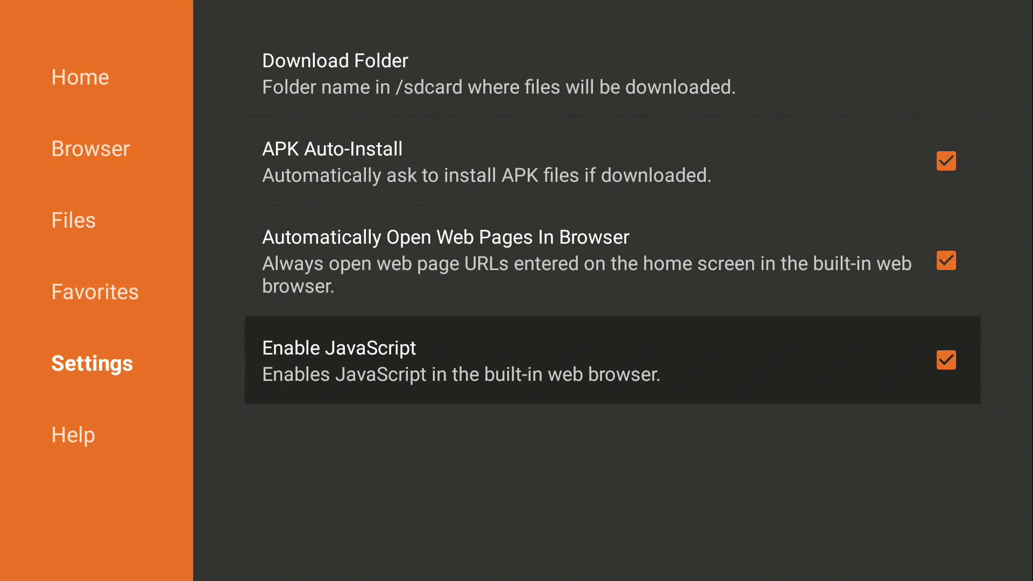
key("Left")
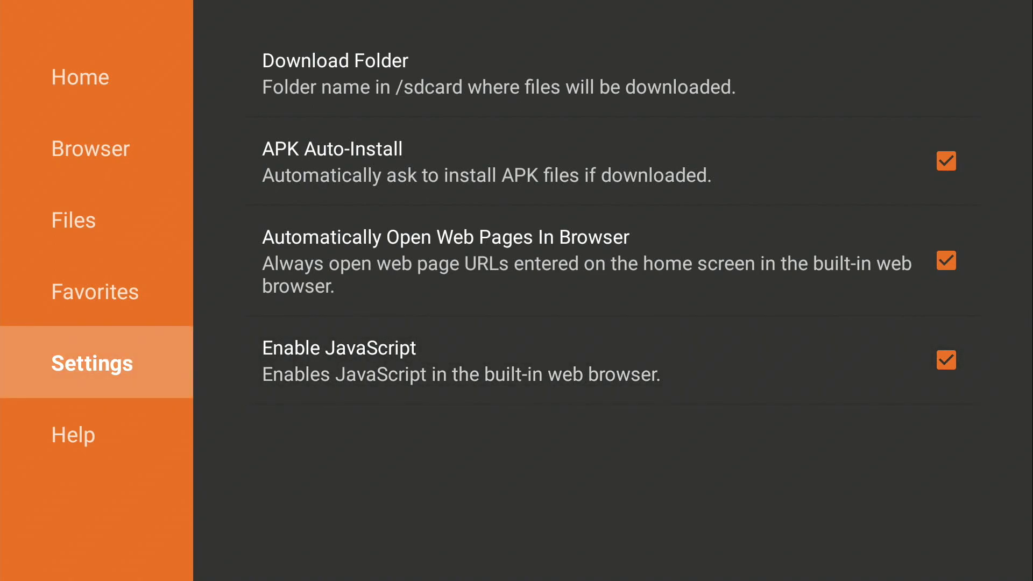
key("Up")
key("Up")
key("Up")
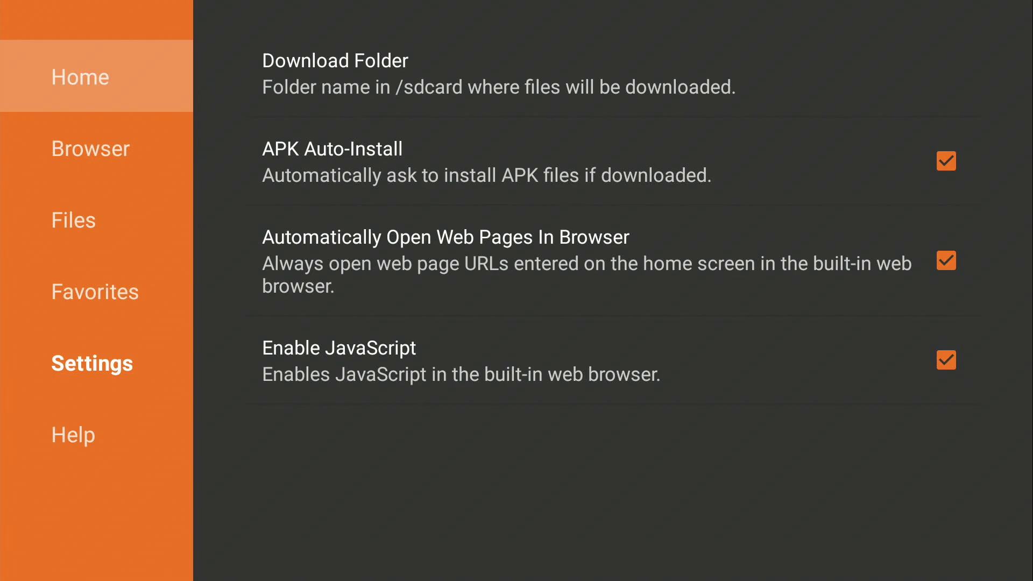
key("Return")
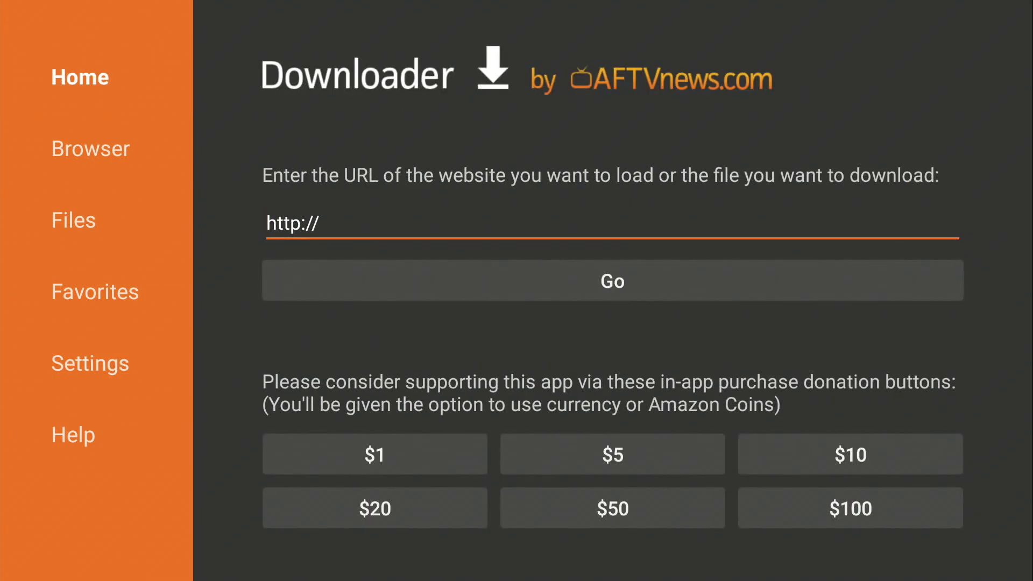
key("Right")
key("Right")
key("Right")
key("Right")
key("Right")
key("Right")
key("Down")
key("Down")
key("Right")
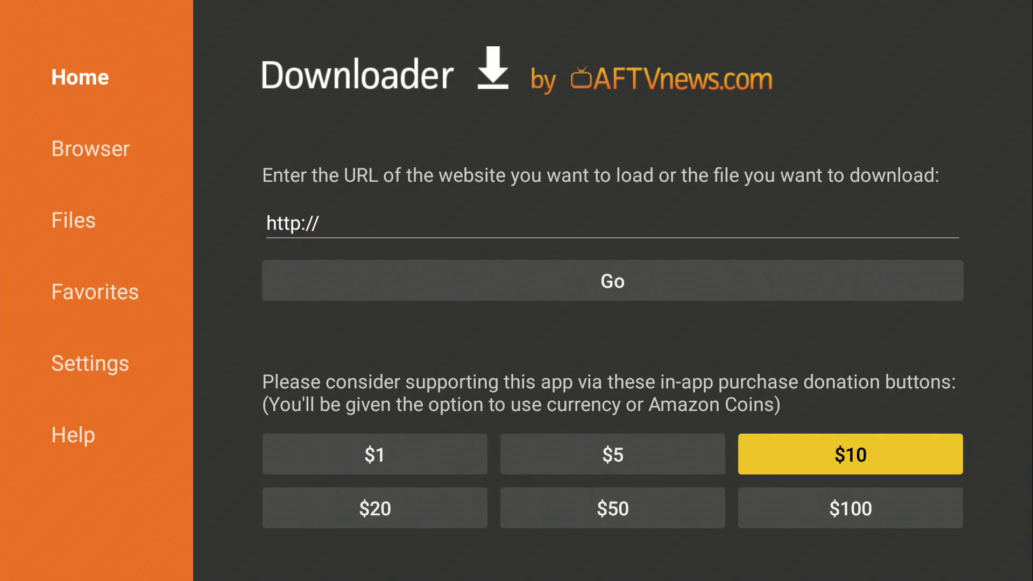
key("Left")
key("Left")
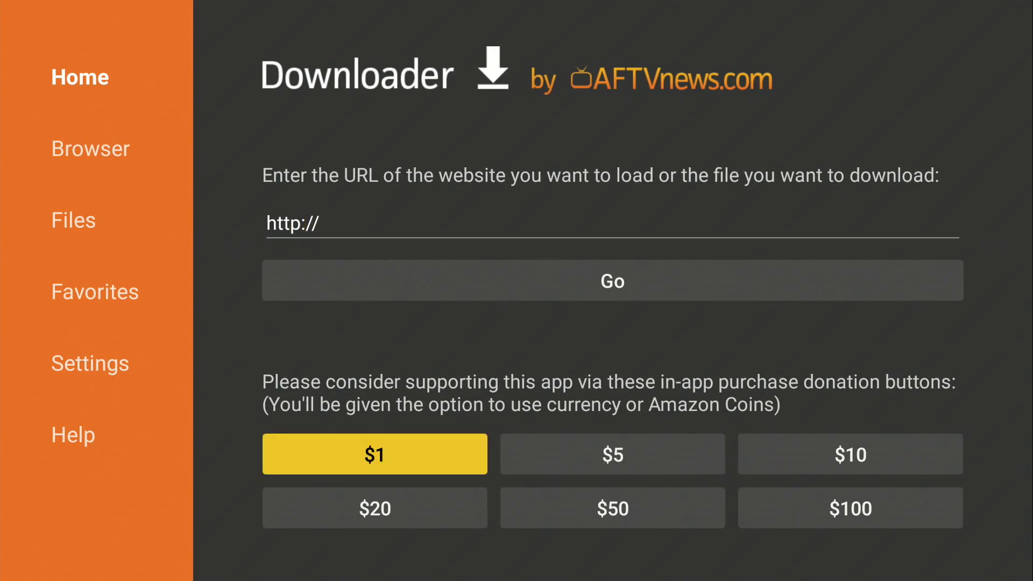
key("Up")
key("Up")
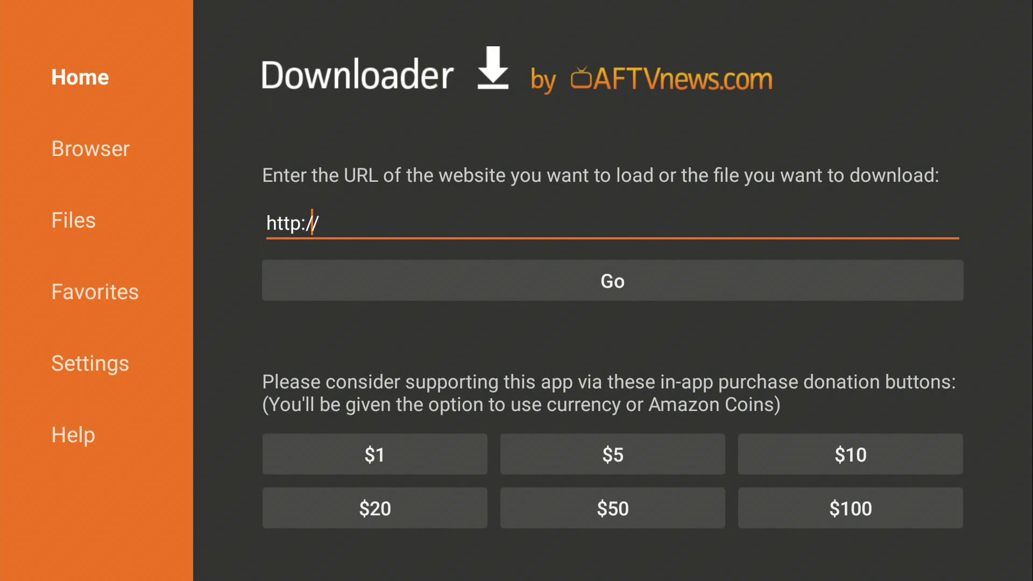
key("Left")
key("Right")
key("Return")
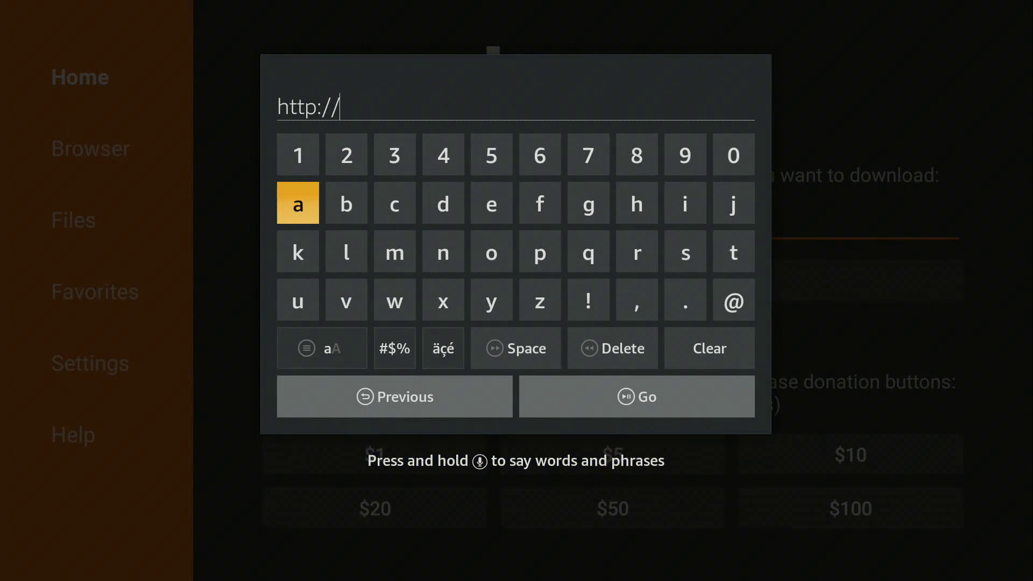
key("Right")
key("Right")
key("Right")
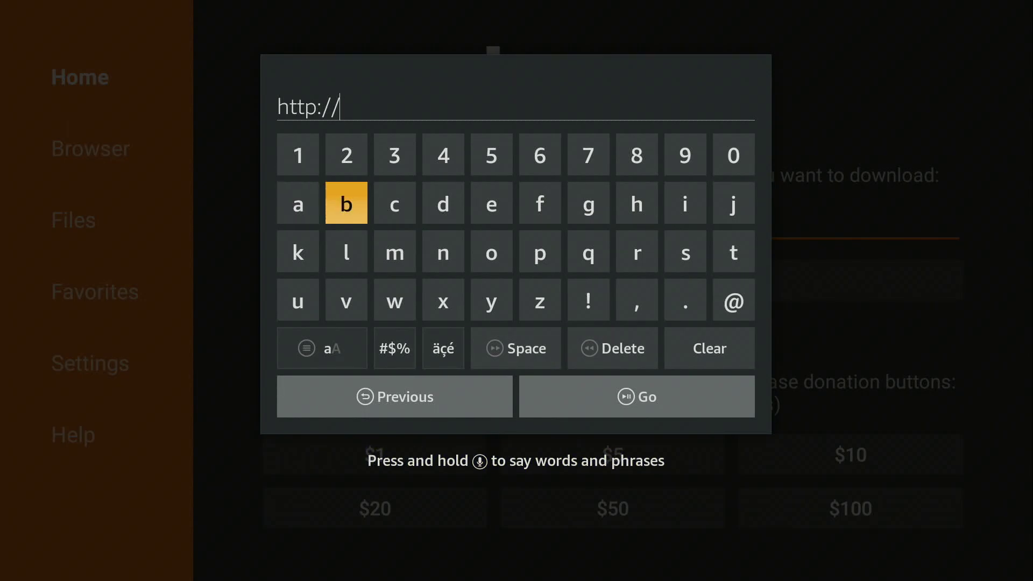
key("Right")
key("Right")
key("Return")
key("Left")
key("Left")
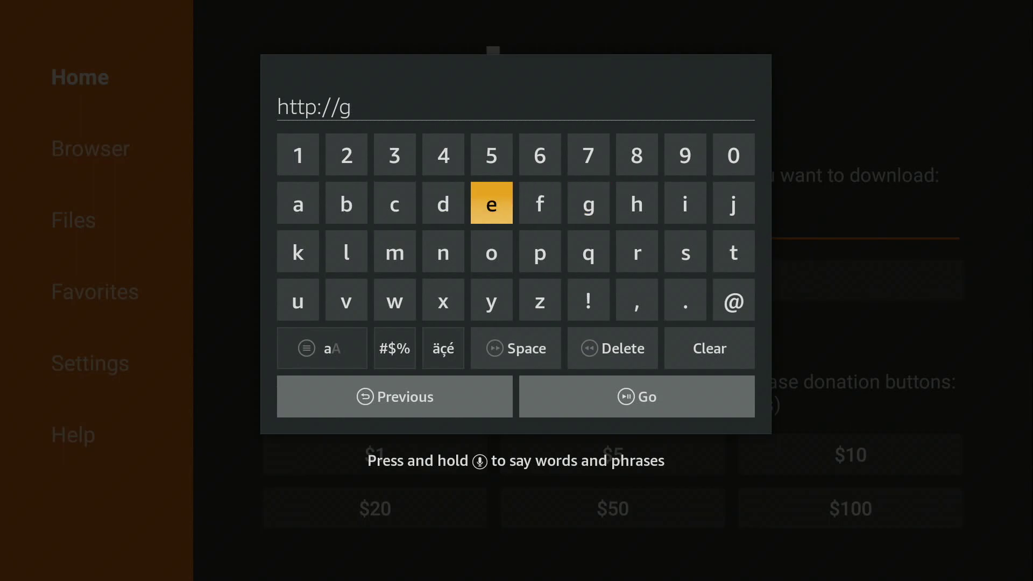
key("Return")
key("Right")
key("Down")
key("Right")
key("Right")
key("Right")
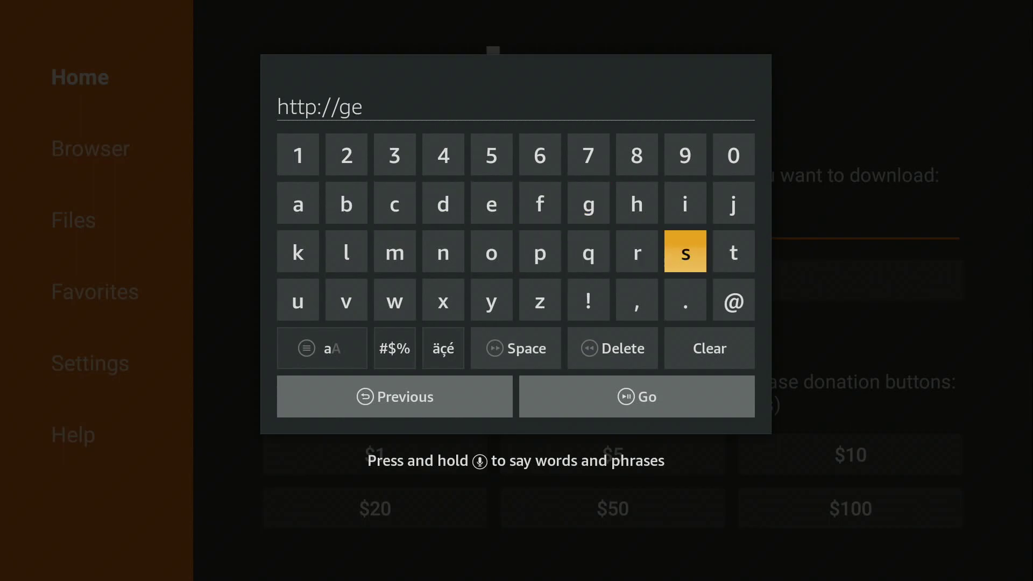
key("Right")
key("Return")
key("Left")
key("Down")
key("Return")
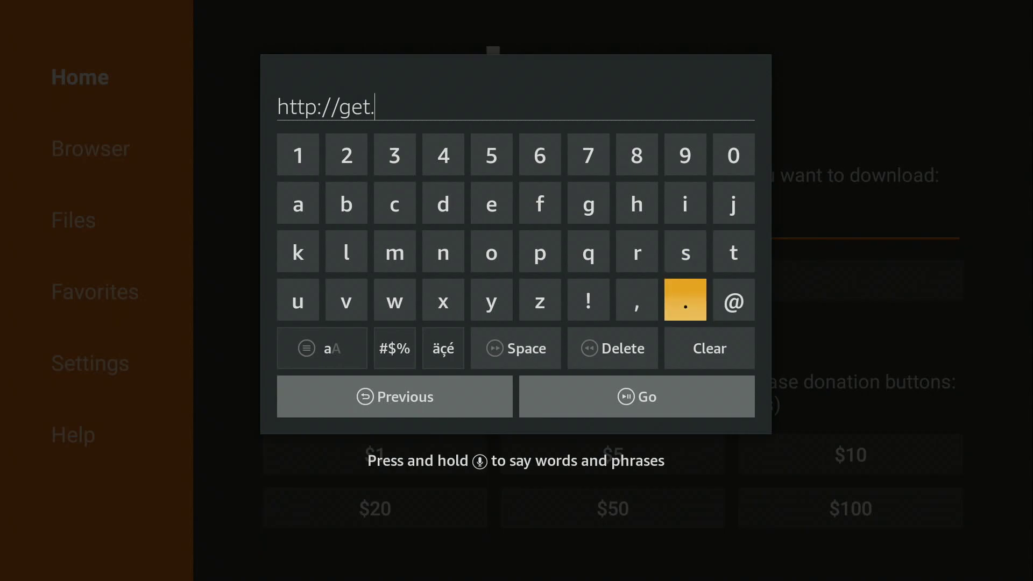
key("Up")
key("Left")
key("Left")
key("Left")
key("Up")
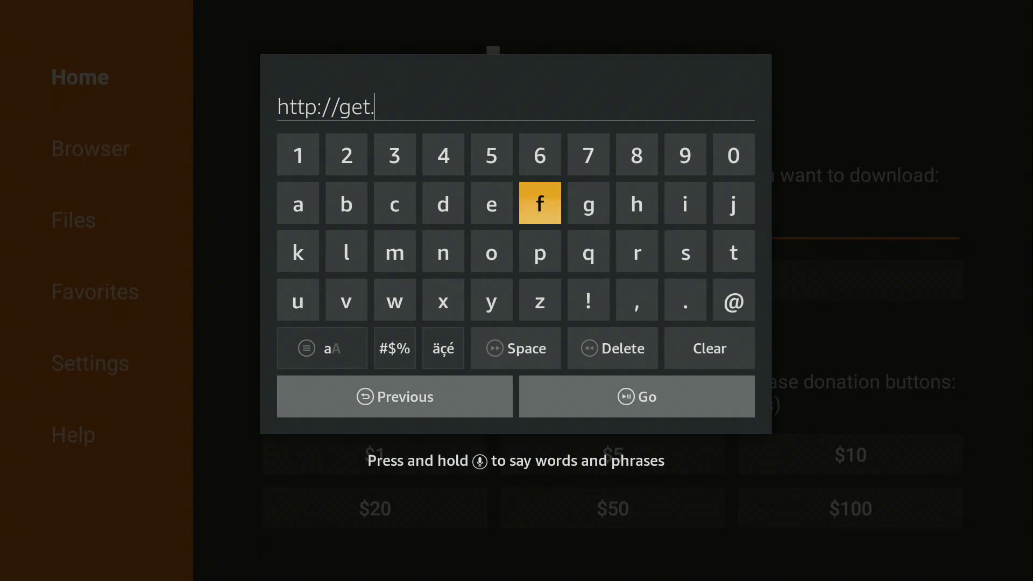
key("Return")
key("Right")
key("Right")
key("Right")
key("Return")
key("Down")
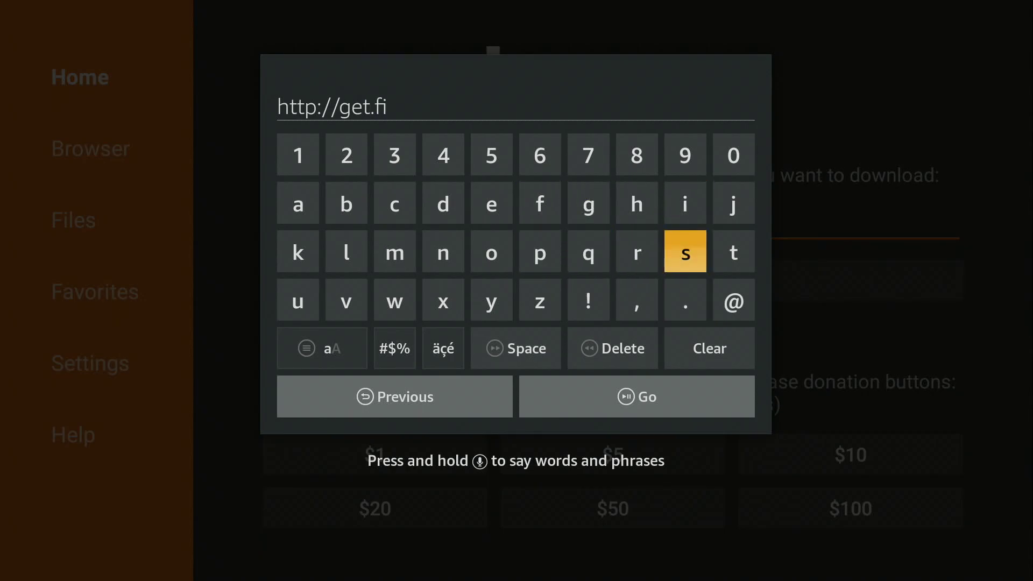
key("Left")
key("Left")
key("Left")
key("Left")
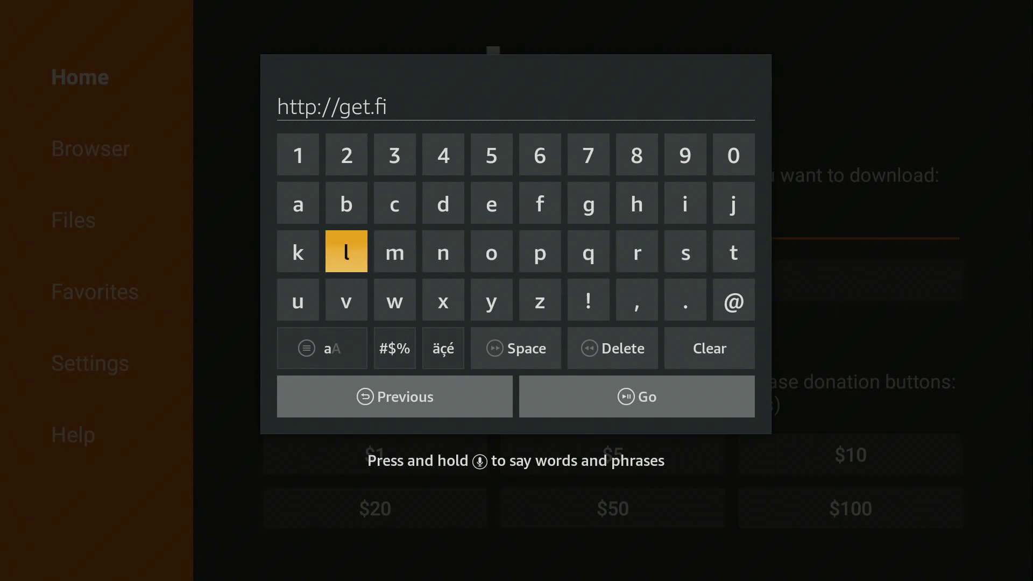
key("Return")
key("Up")
key("Right")
key("Right")
key("Right")
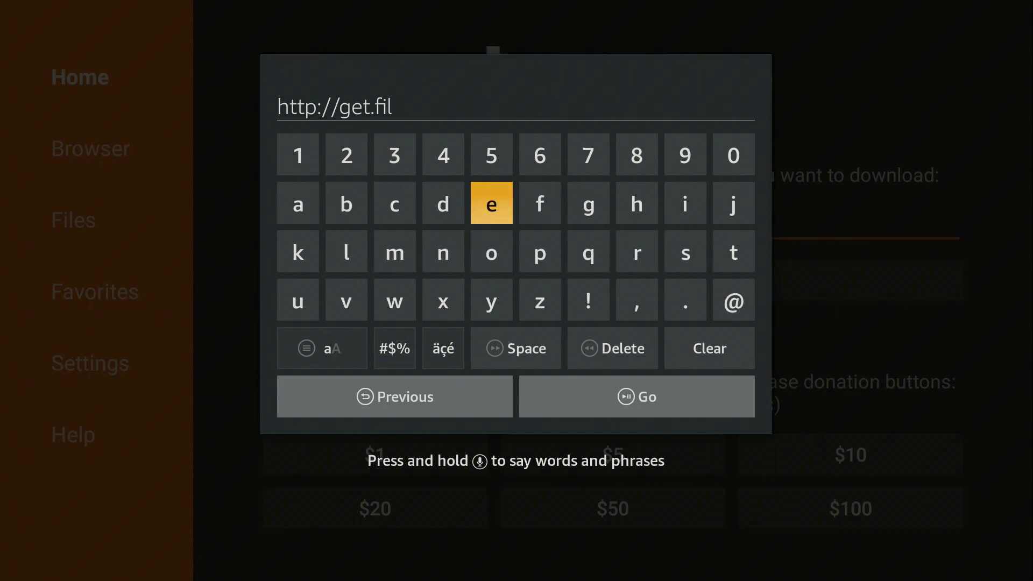
key("Return")
key("Down")
key("Right")
key("Right")
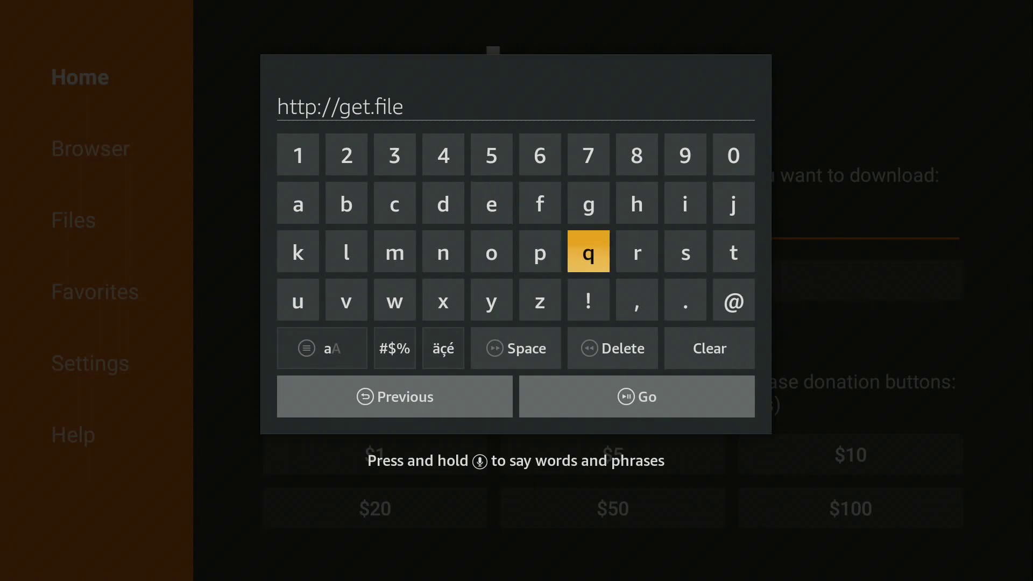
key("Left")
key("Left")
key("Left")
key("Left")
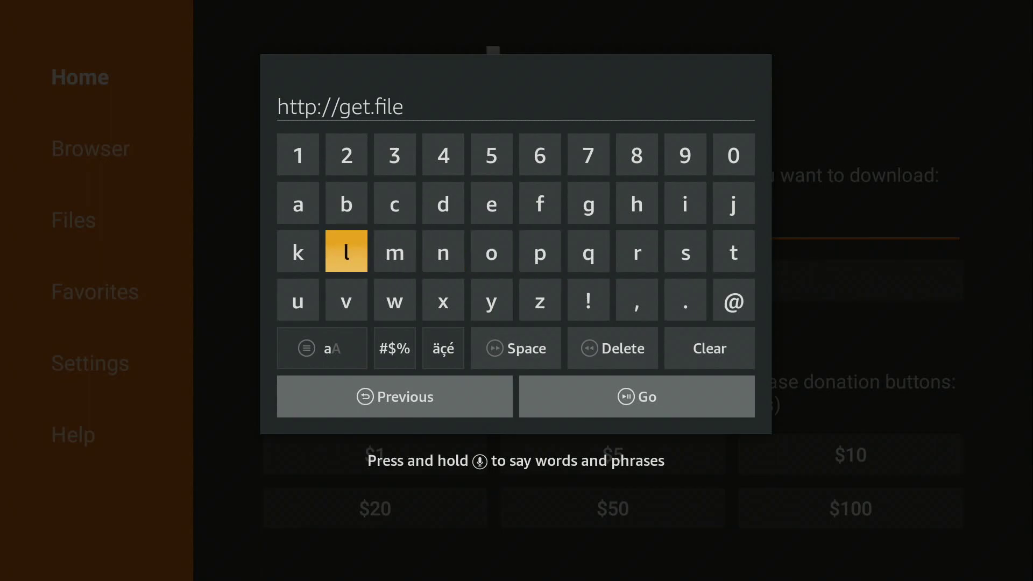
key("Return")
key("Up")
key("Right")
key("Right")
key("Right")
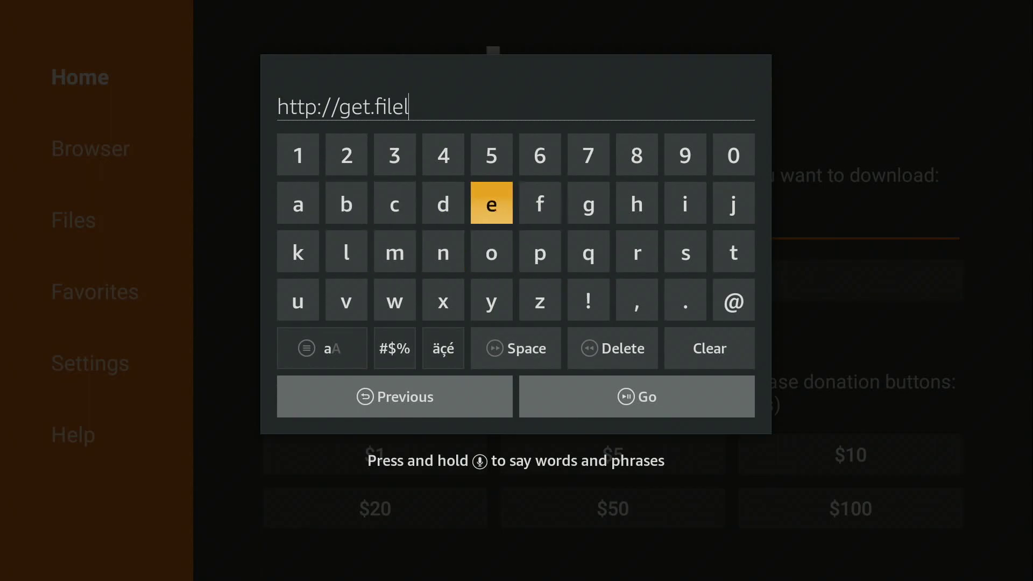
key("Right")
key("Right")
key("Return")
key("Down")
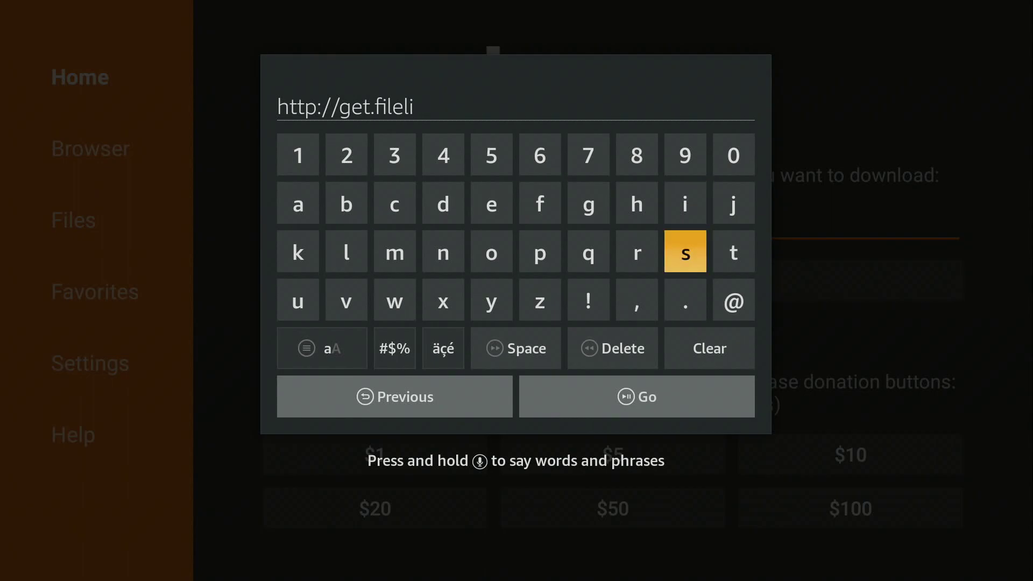
key("Left")
key("Left")
key("Left")
key("Left")
key("Left")
key("Return")
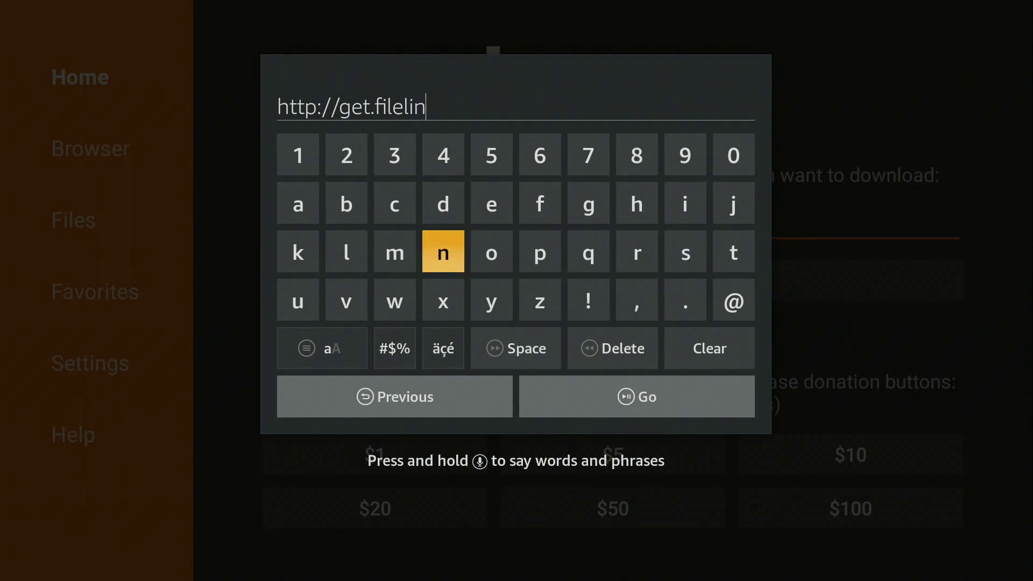
key("Left")
key("Left")
key("Left")
key("Return")
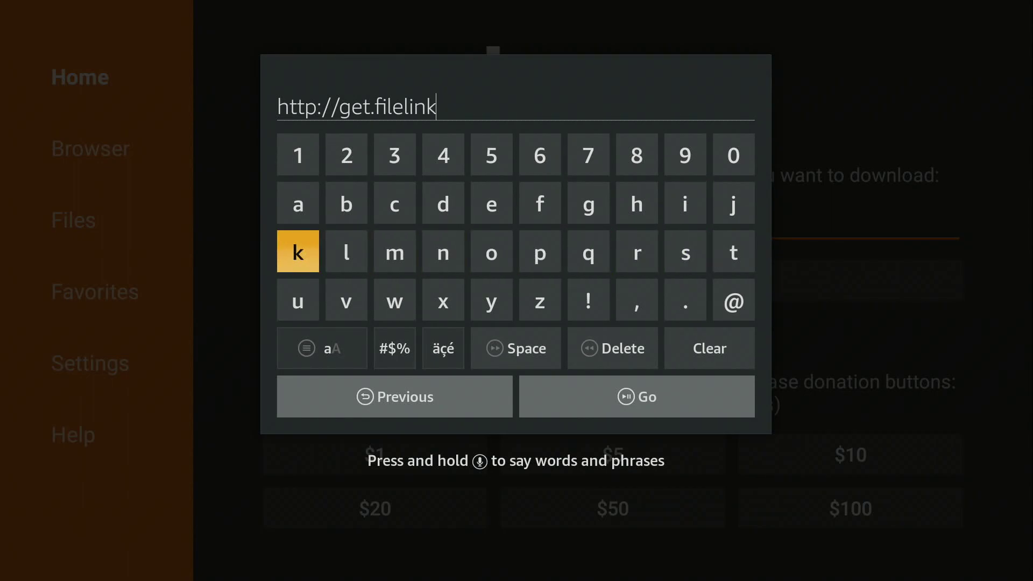
key("Up")
key("Right")
key("Right")
key("Right")
key("Right")
key("Return")
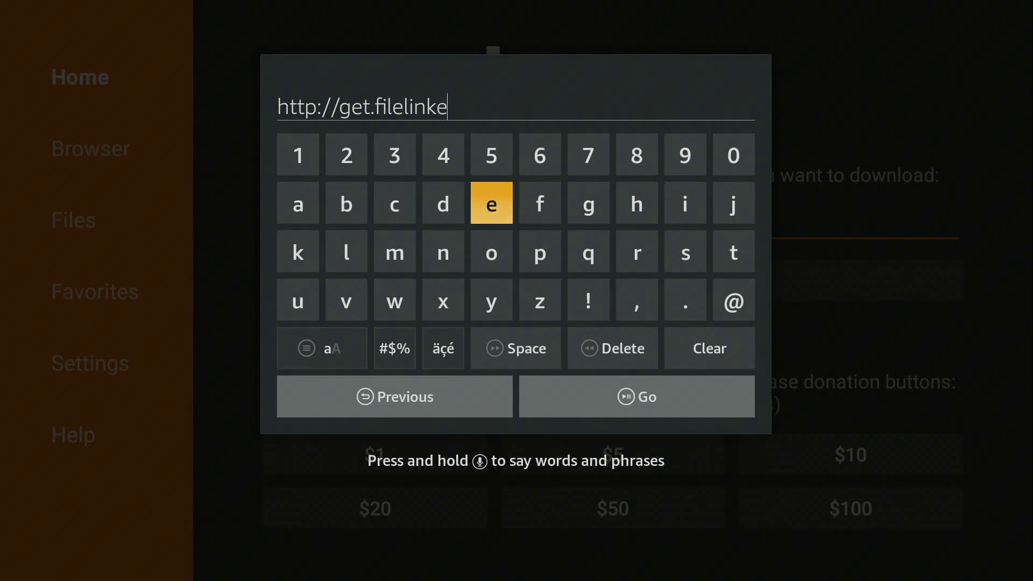
key("Left")
key("Return")
key("Down")
key("Down")
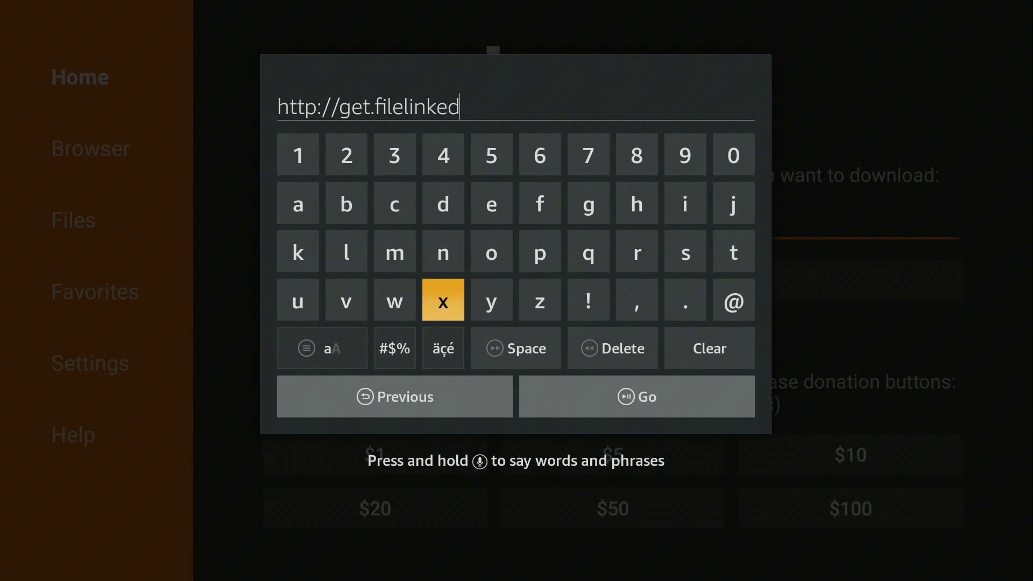
key("Right")
key("Right")
key("Right")
key("Right")
key("Right")
key("Return")
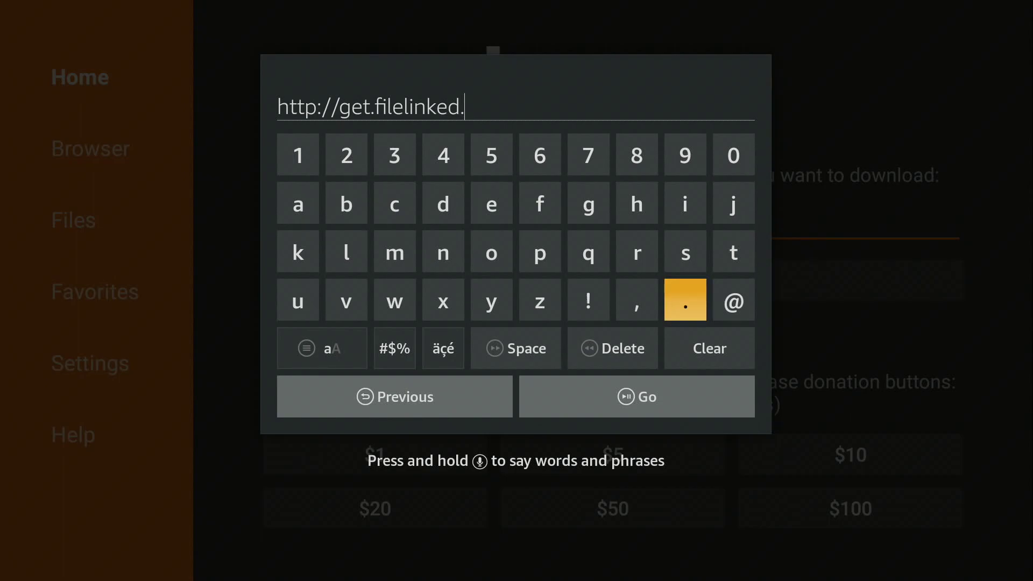
key("Up")
key("Up")
key("Left")
key("Left")
key("Left")
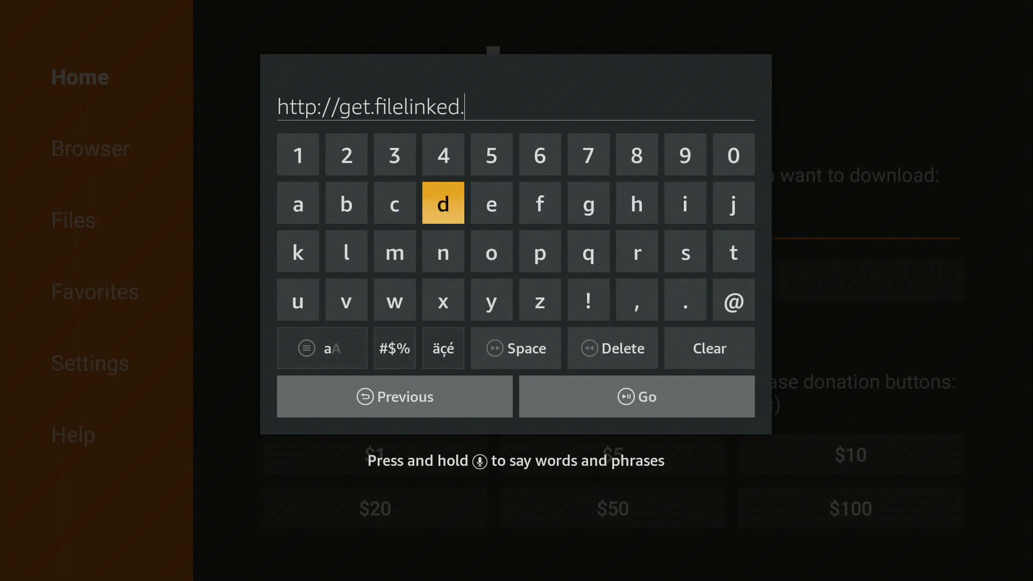
key("Return")
key("Right")
key("Right")
key("Down")
key("Return")
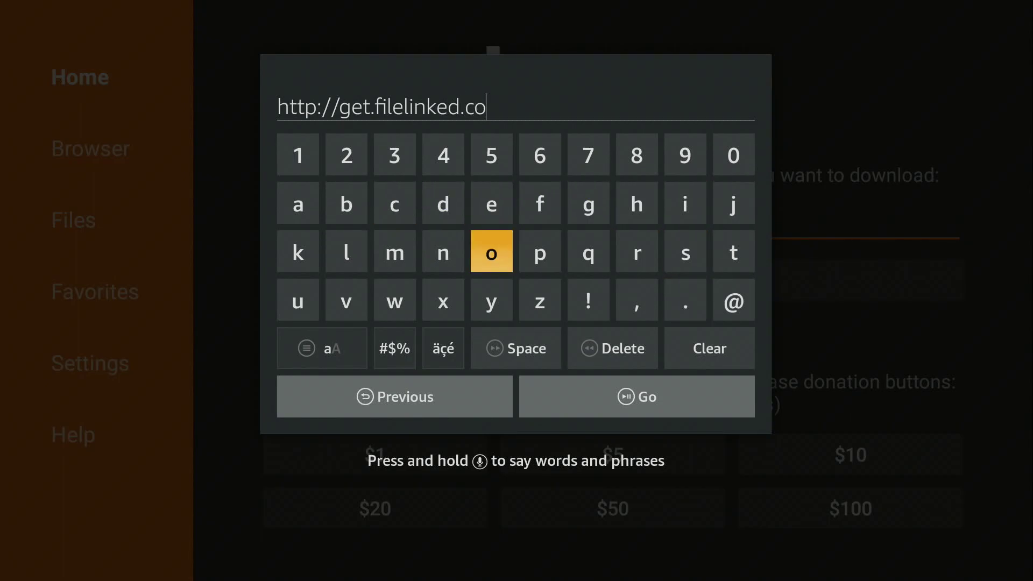
key("Left")
key("Left")
key("Return")
key("Down")
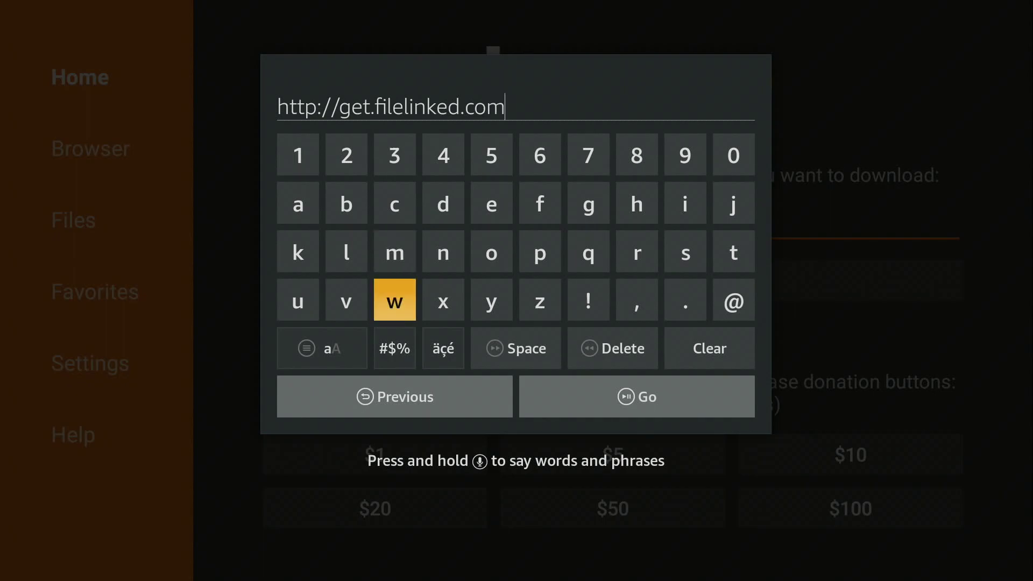
key("Right")
key("Right")
key("Right")
key("Right")
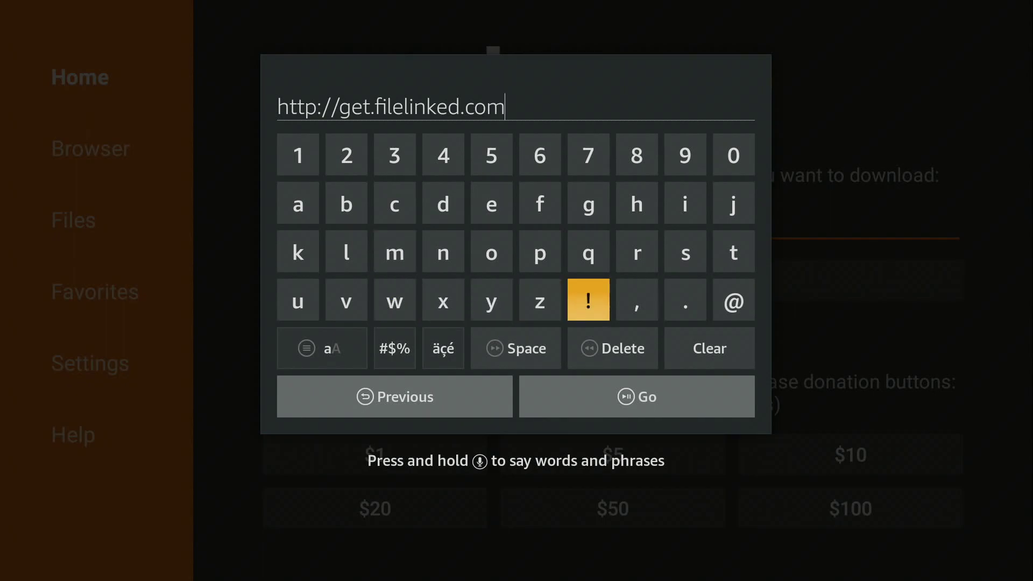
key("Right")
key("Down")
key("Down")
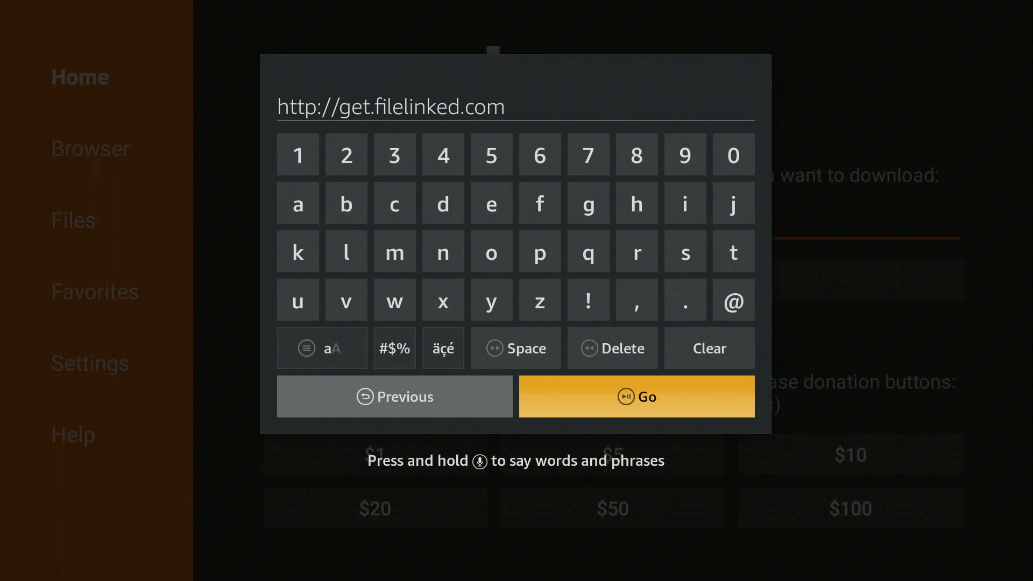
Step: Download and install com.aot.filelinked.apk from get.filelinked.com, then close the installer
key("Return")
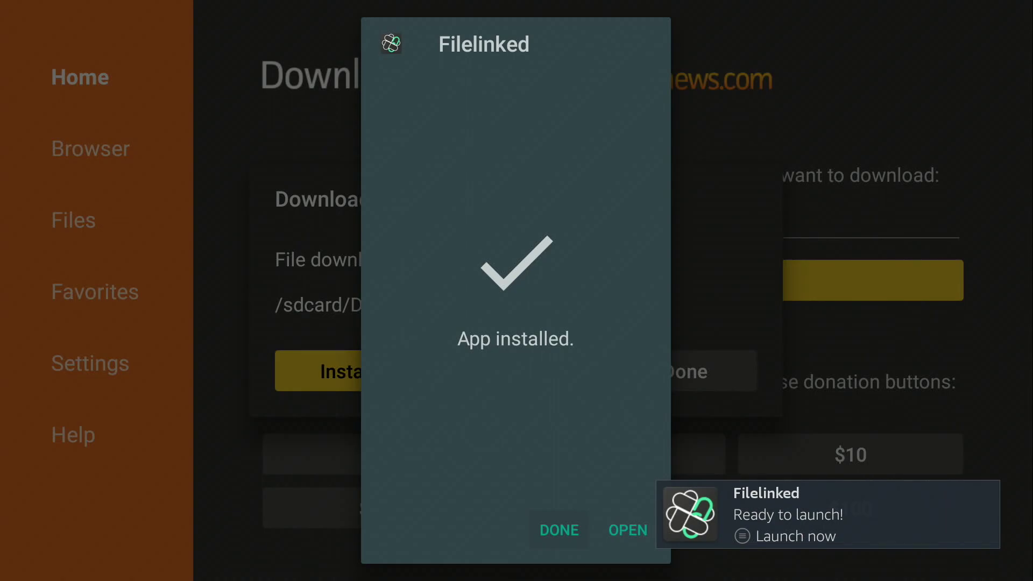
key("Return")
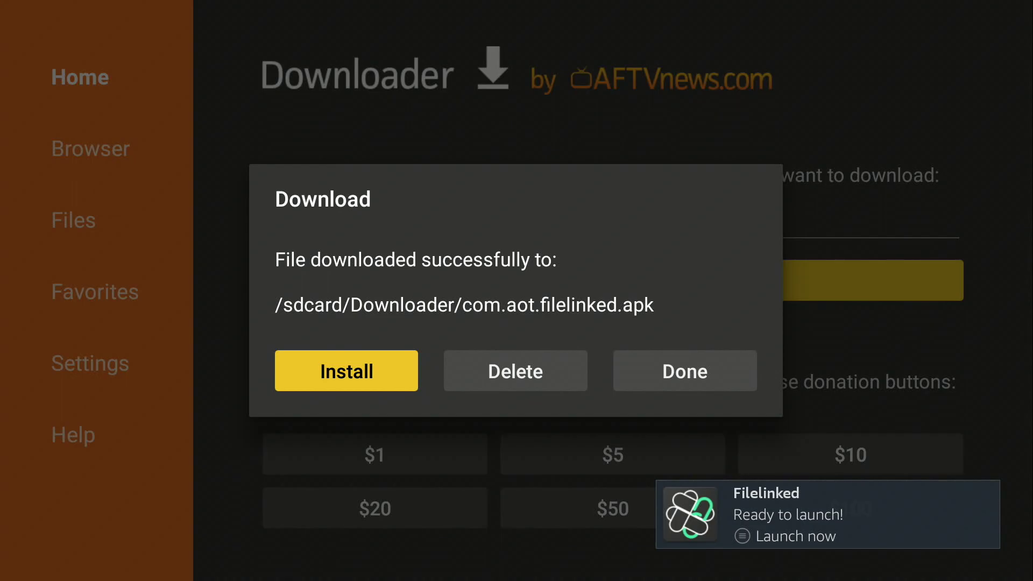
key("Right")
key("Right")
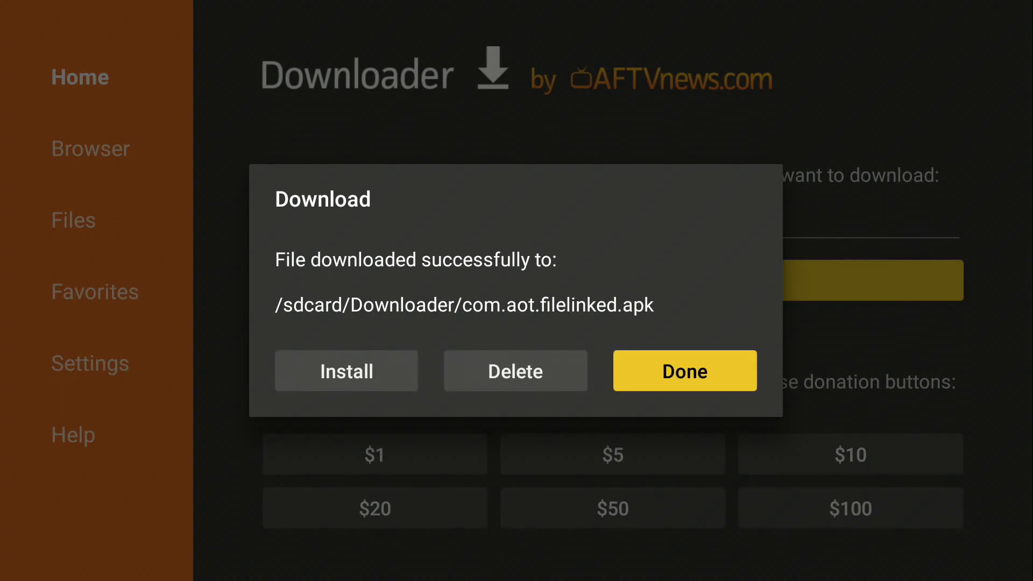
Step: Dismiss the download-complete message, exit Downloader to the home page, and bring up the Apps/Sleep/Settings quick menu
key("Return")
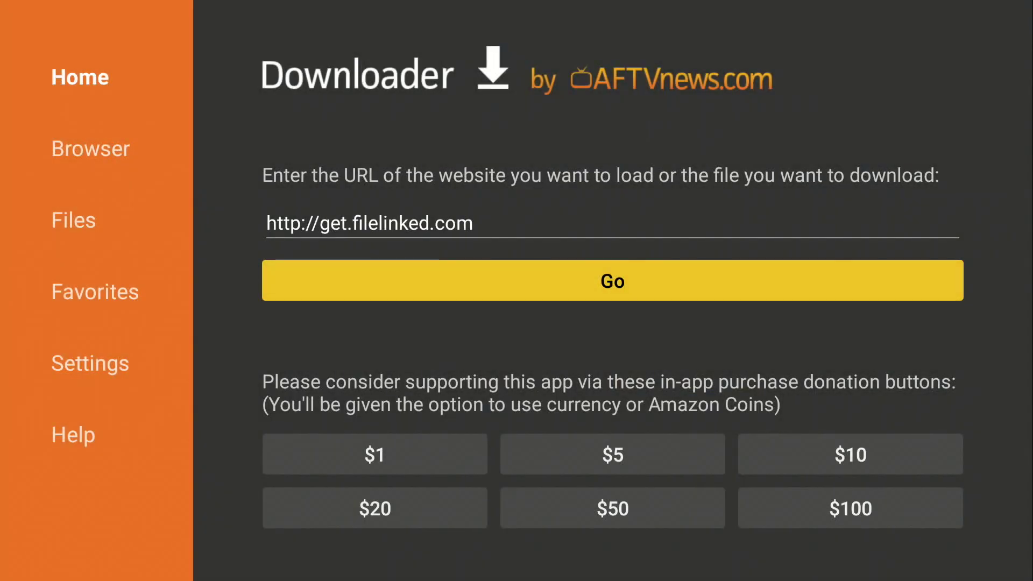
key("Escape")
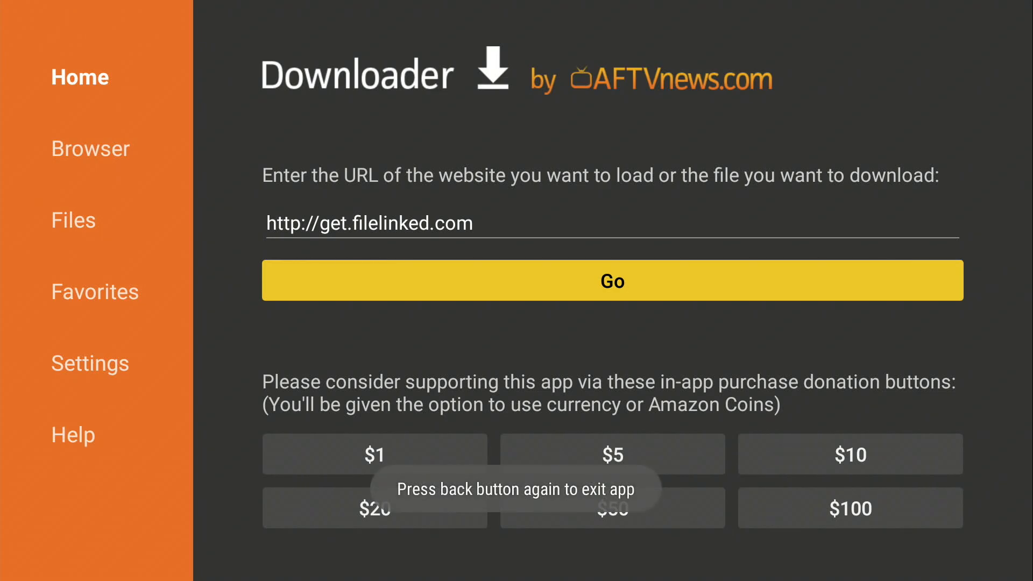
key("Escape")
key("Escape")
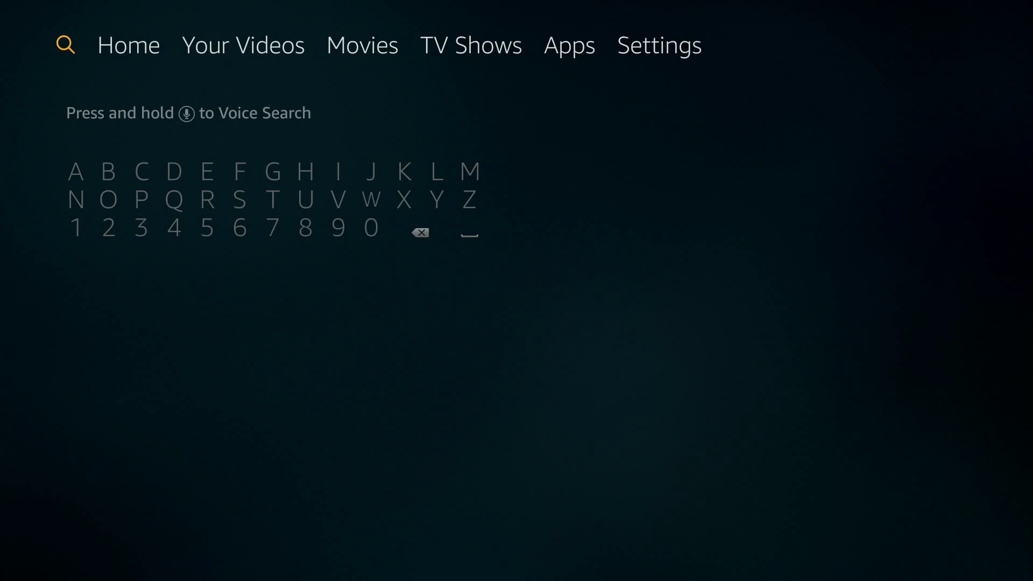
key("Right")
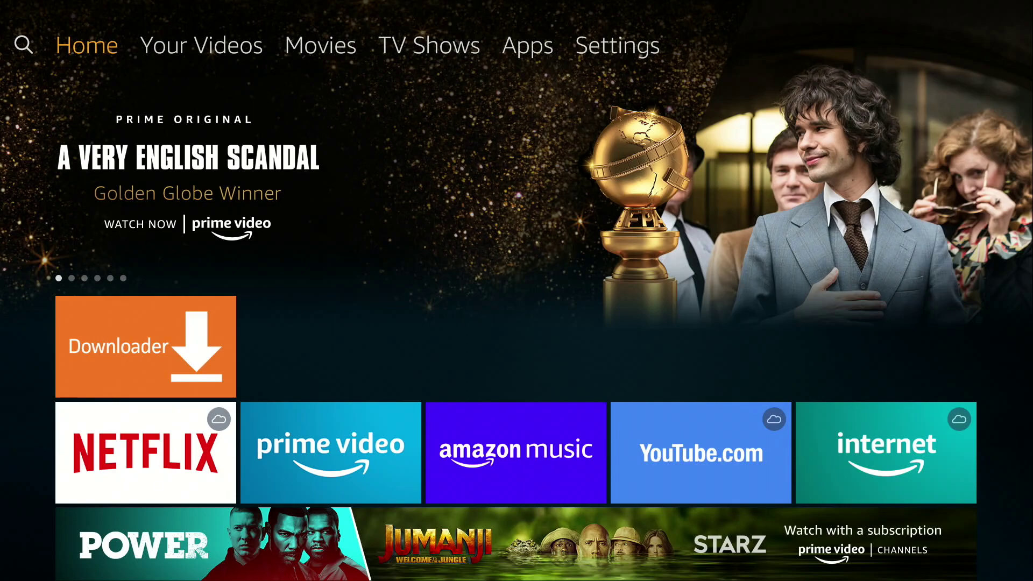
key("Home")
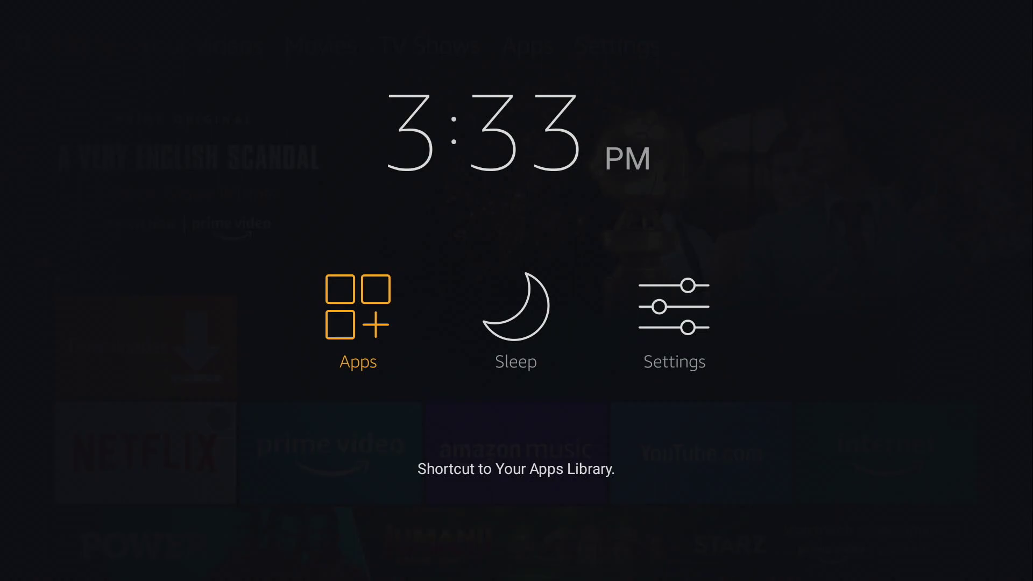
Step: Choose Apps from the quick menu and highlight the new FileLinked tile in Your Apps & Channels
key("Return")
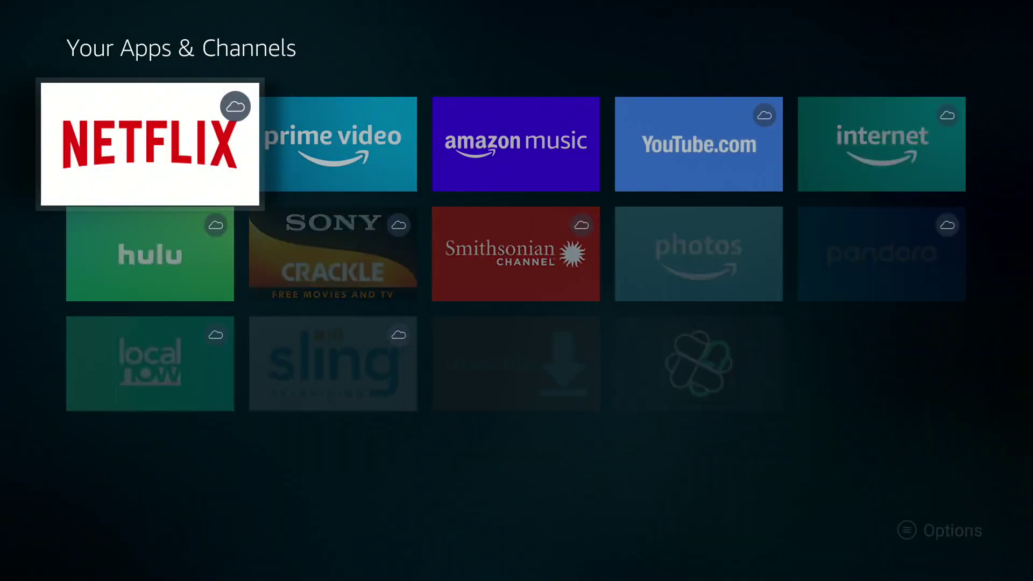
key("Down")
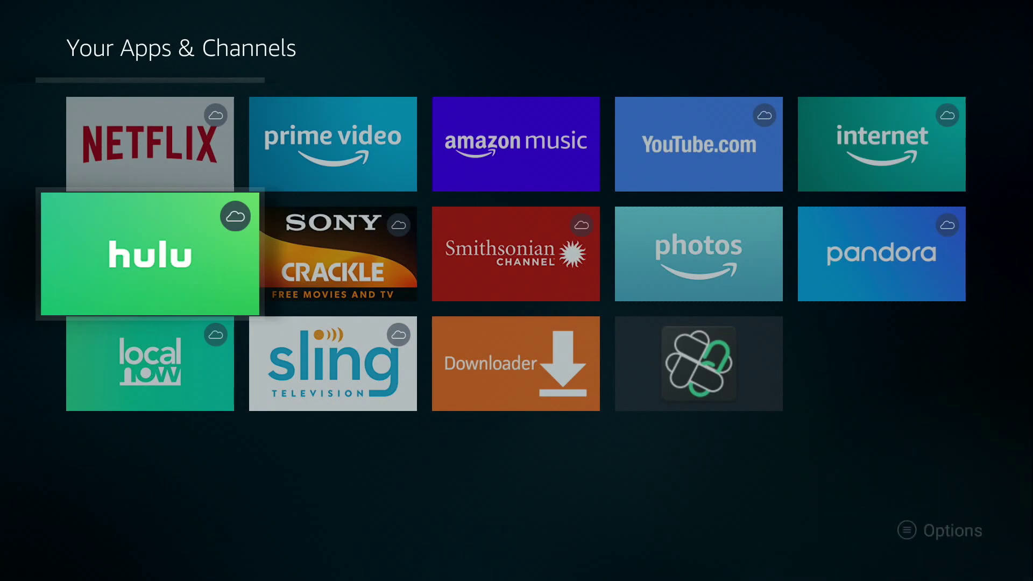
key("Down")
key("Right")
key("Right")
key("Right")
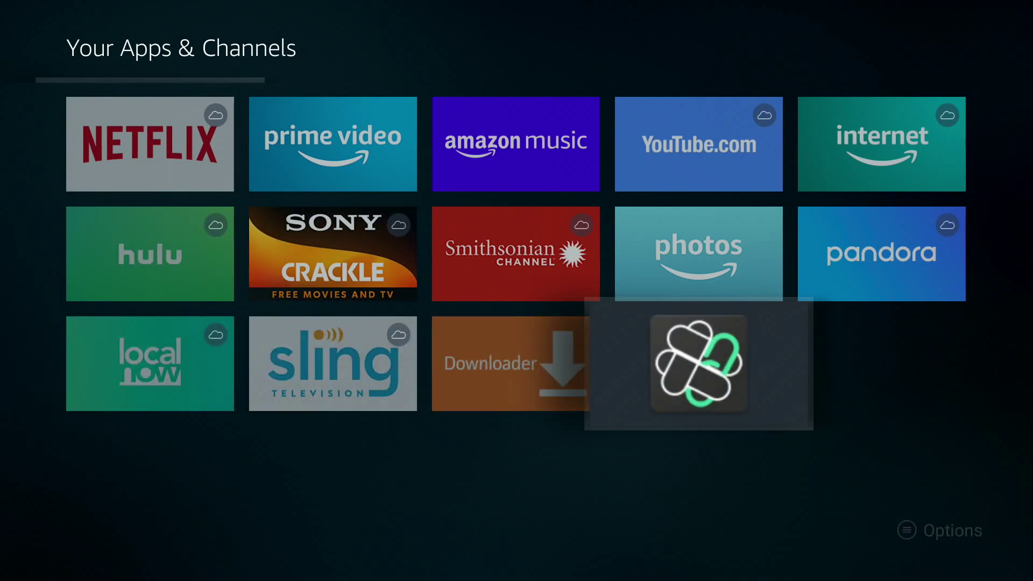